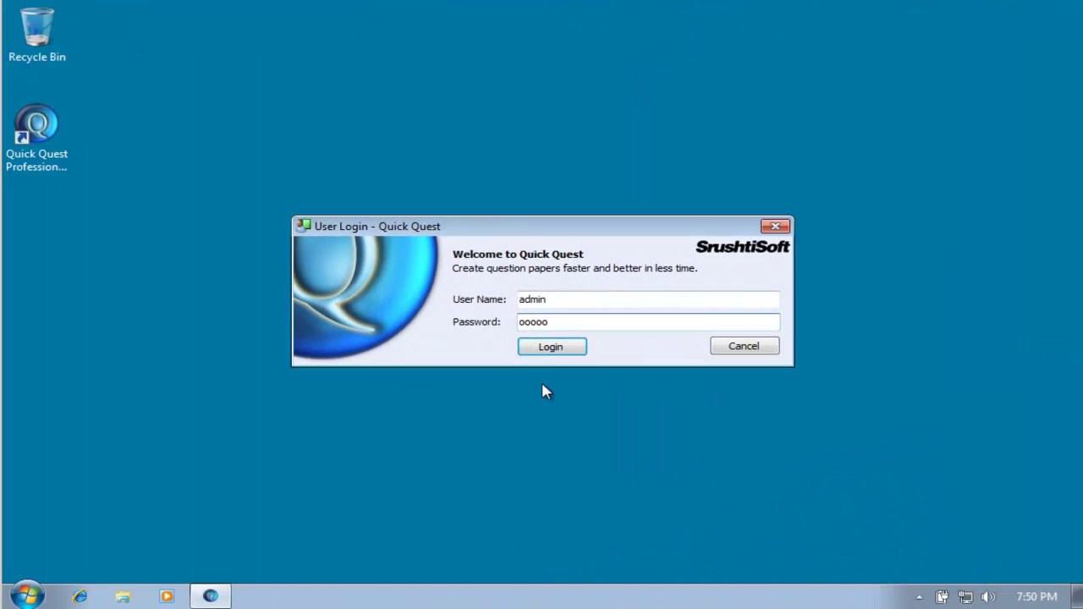
Log in as administrator and show the Quick Quest Explorer panel.
left_click(548, 356)
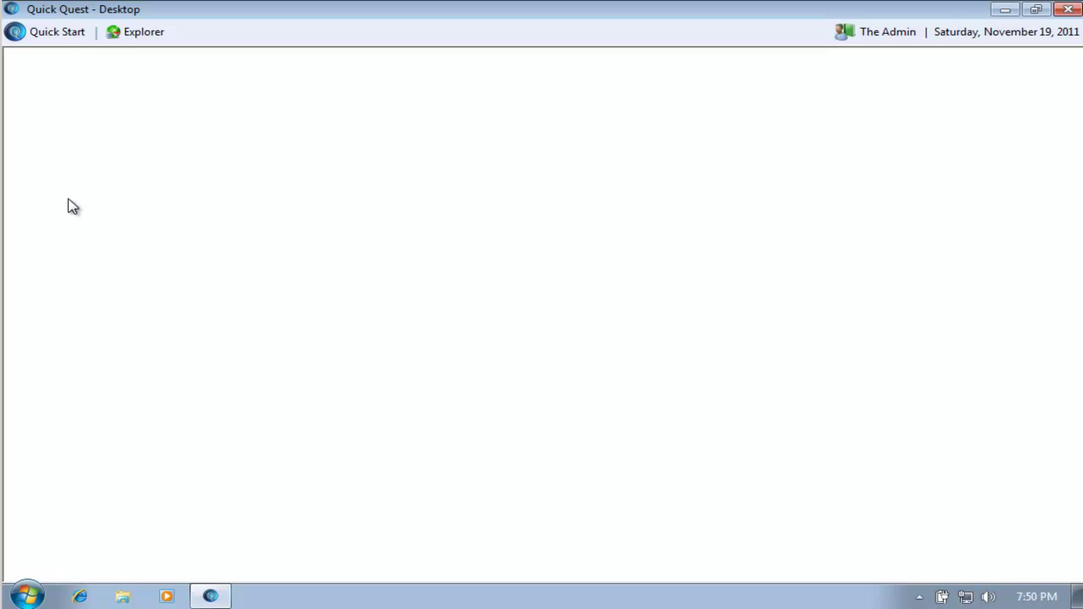
left_click(136, 34)
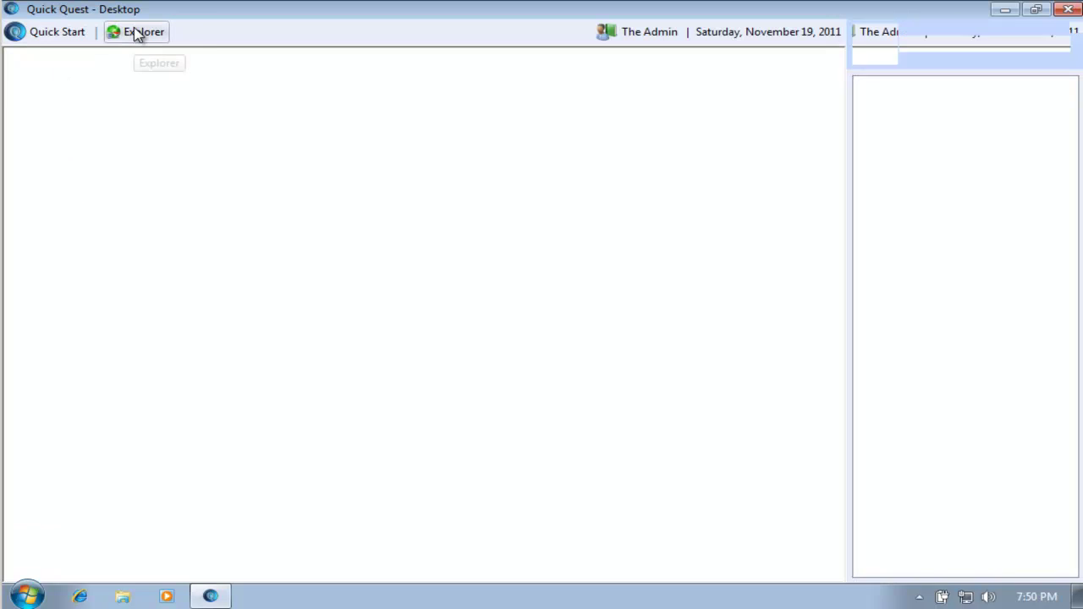
left_click(41, 36)
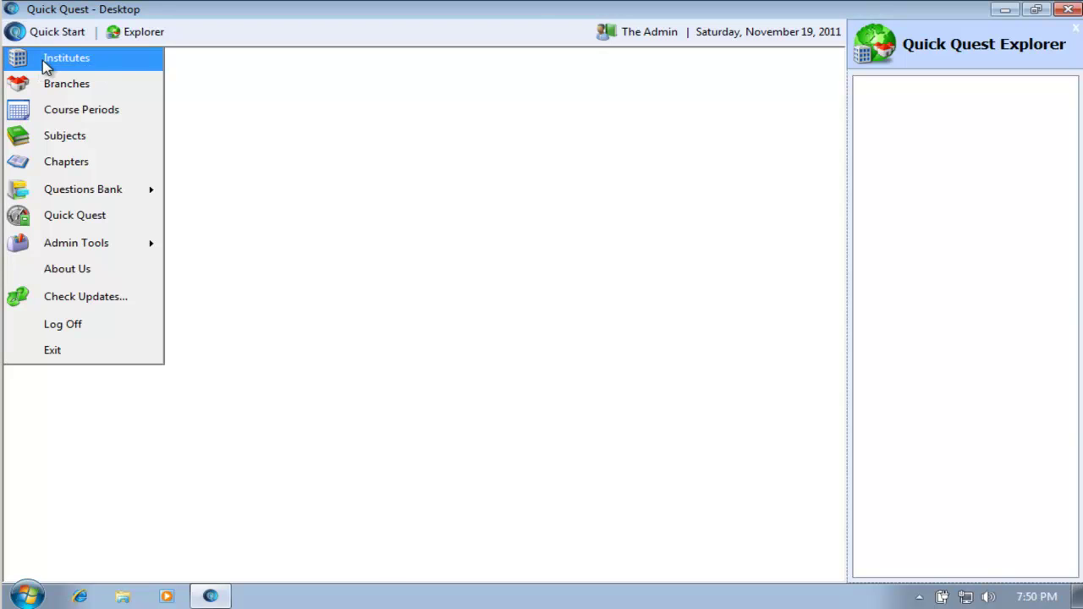
Create a new institute named 'ABC Institute' in the Institutes form.
left_click(45, 68)
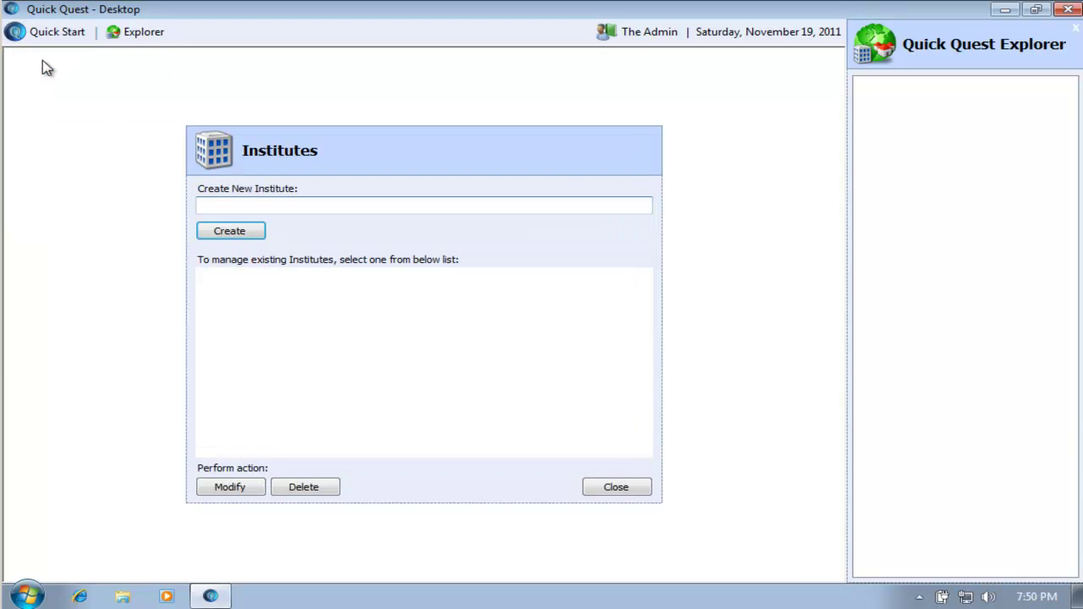
type("ABC In")
type("stitute")
left_click(225, 241)
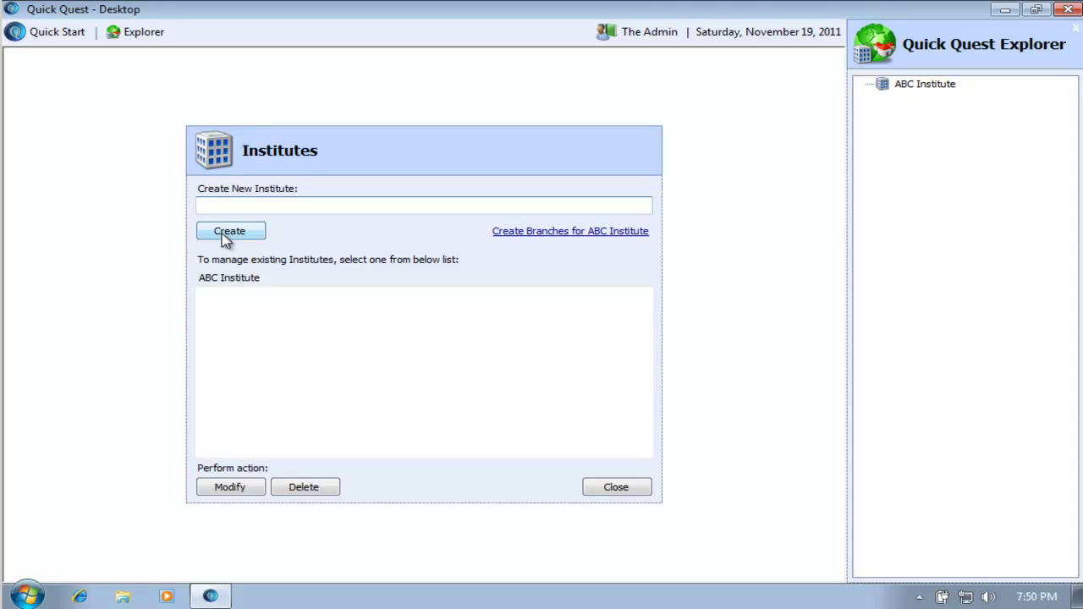
Create a 'Computer Science' branch under ABC Institute.
left_click(559, 235)
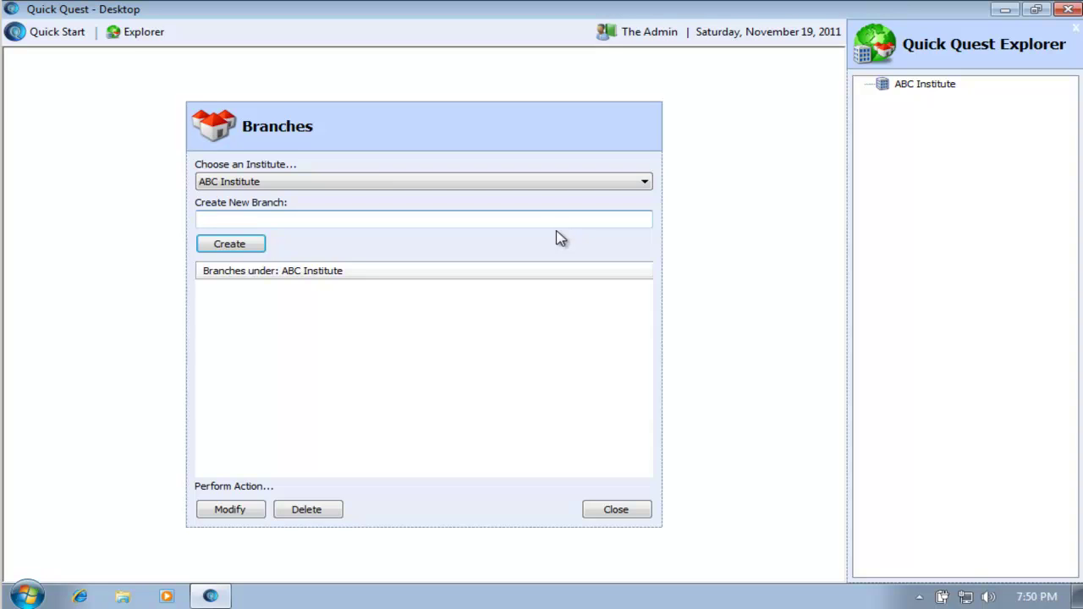
type("Computer S")
type("cience")
left_click(242, 250)
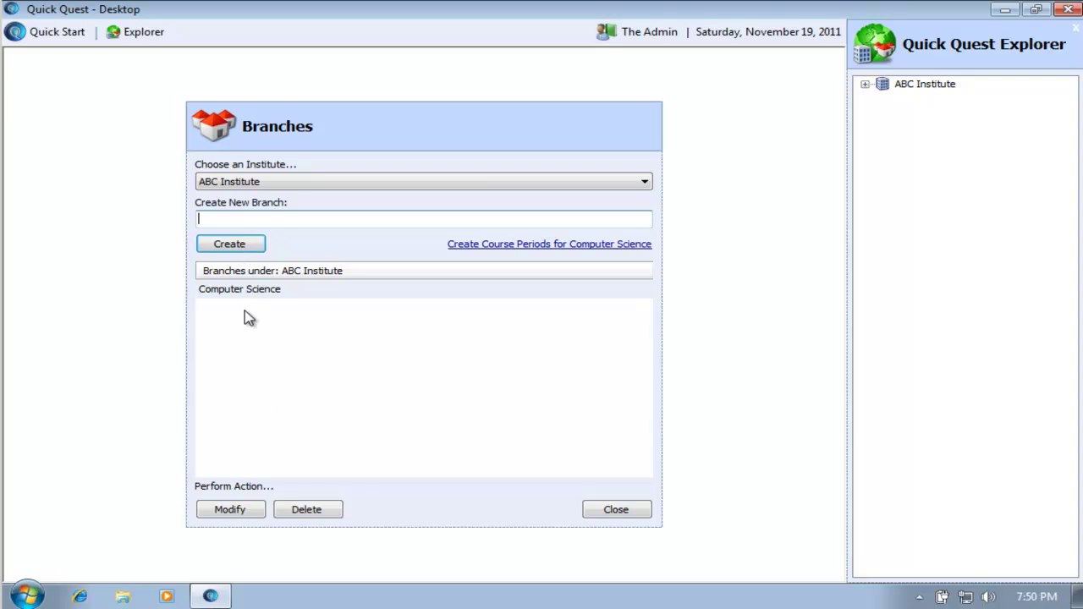
Rename the branch to 'Computer Science and Engineering'.
left_click(246, 290)
left_click(292, 288)
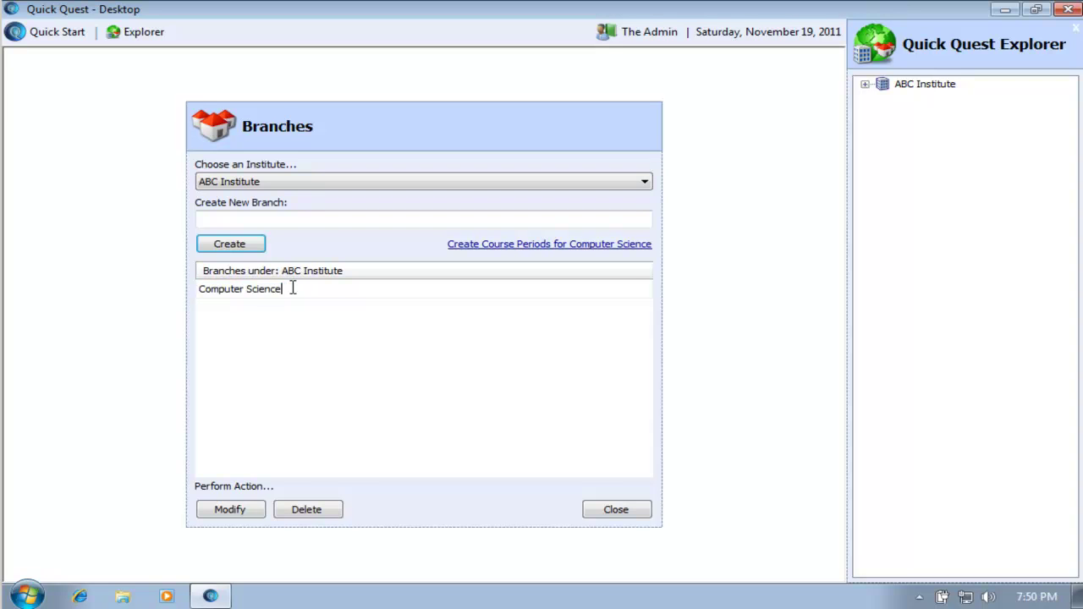
type("and Engin")
type("eering")
key("Return")
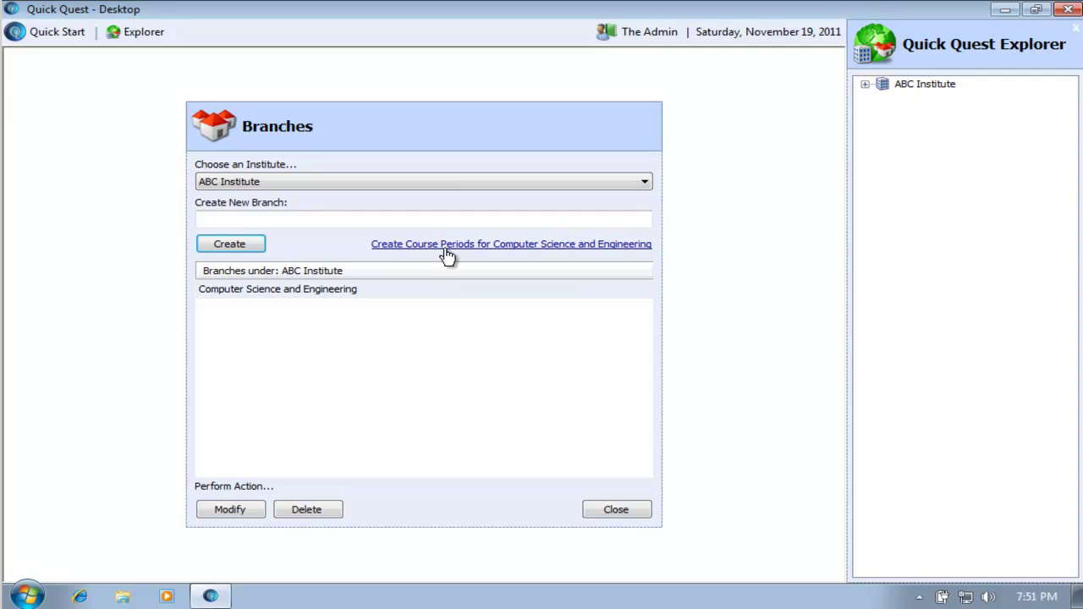
Add course periods '1 Semester' through '8 Semester' and select '3 Semester'.
left_click(446, 256)
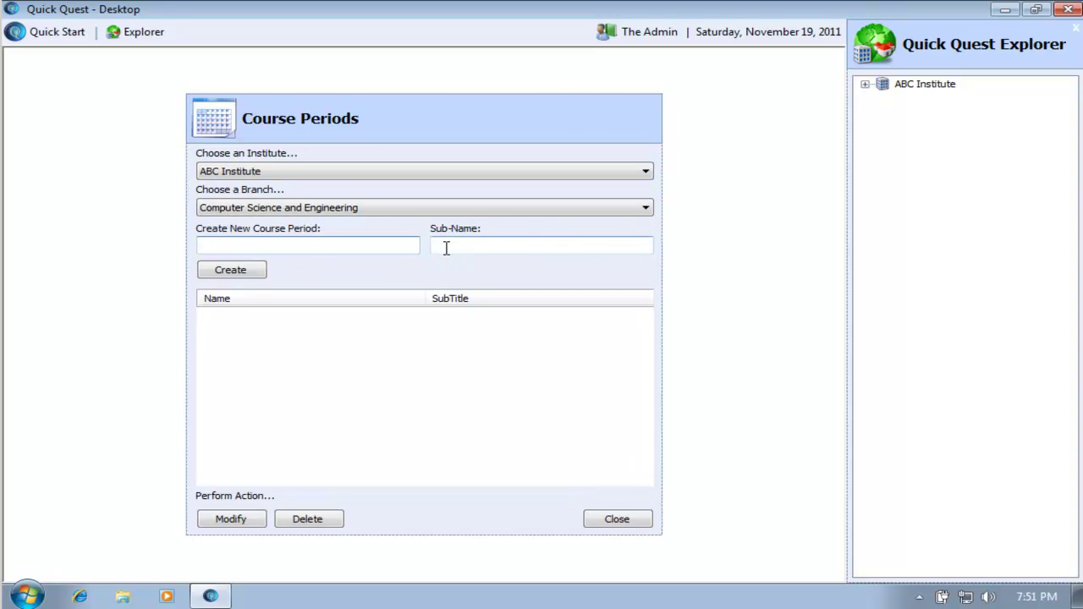
type("1 Semester")
key("Tab")
key("Tab")
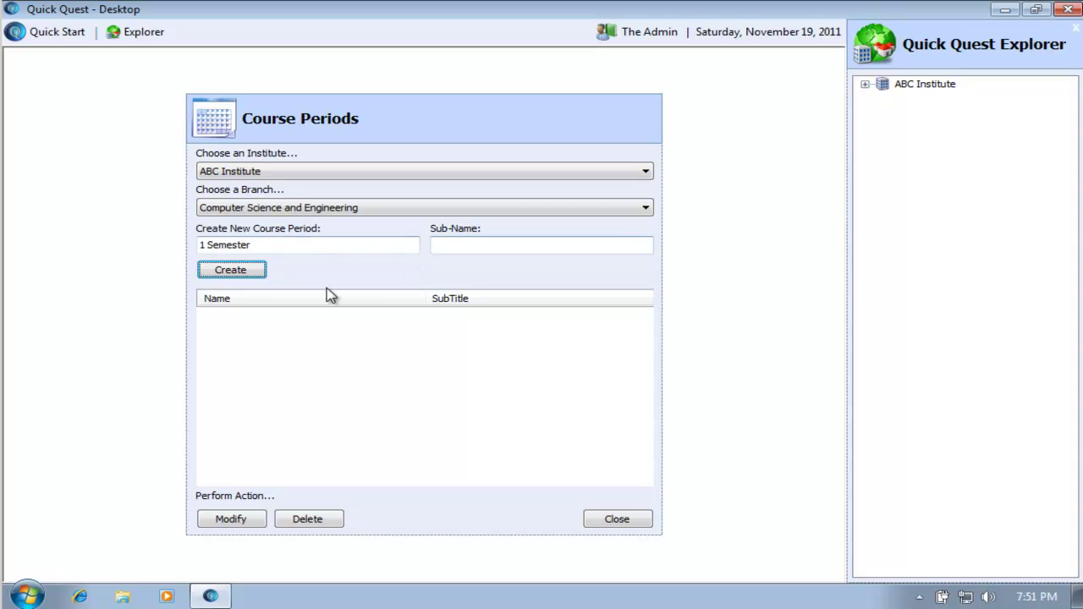
left_click(246, 277)
type("2 S")
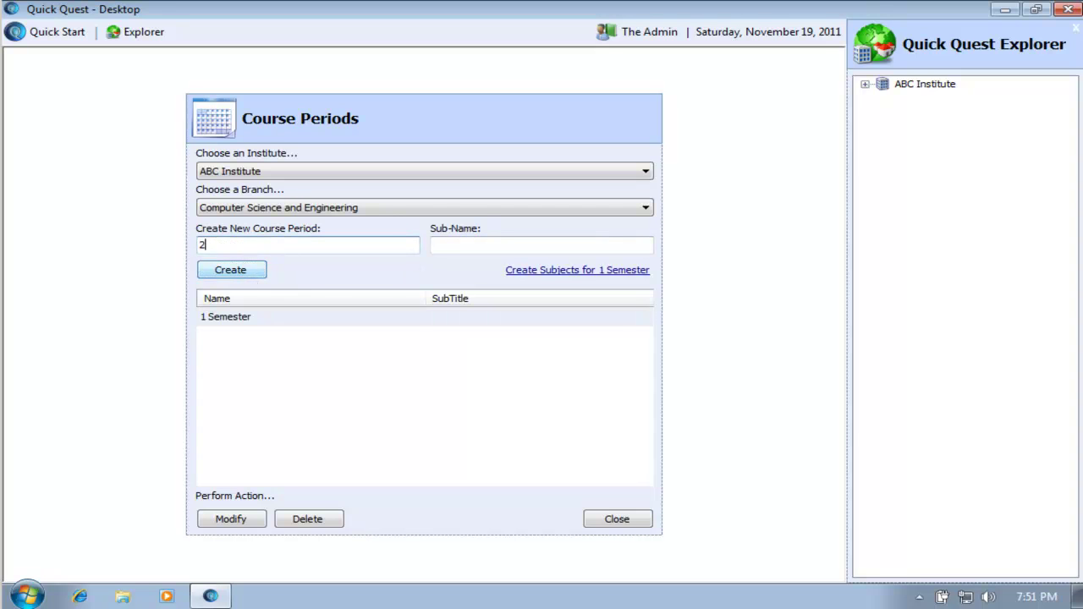
type("emester")
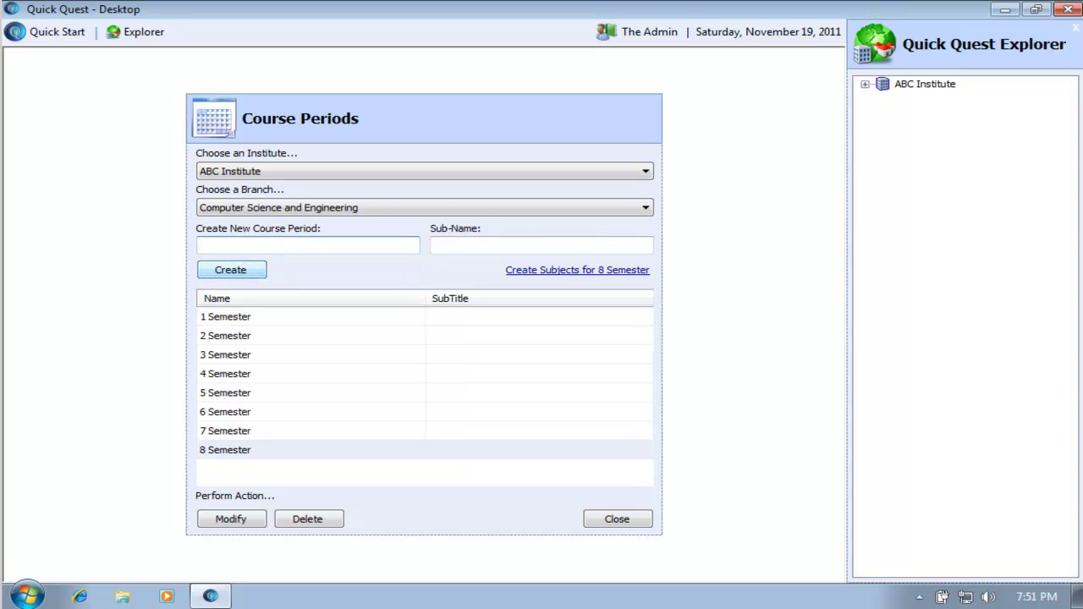
left_click(216, 360)
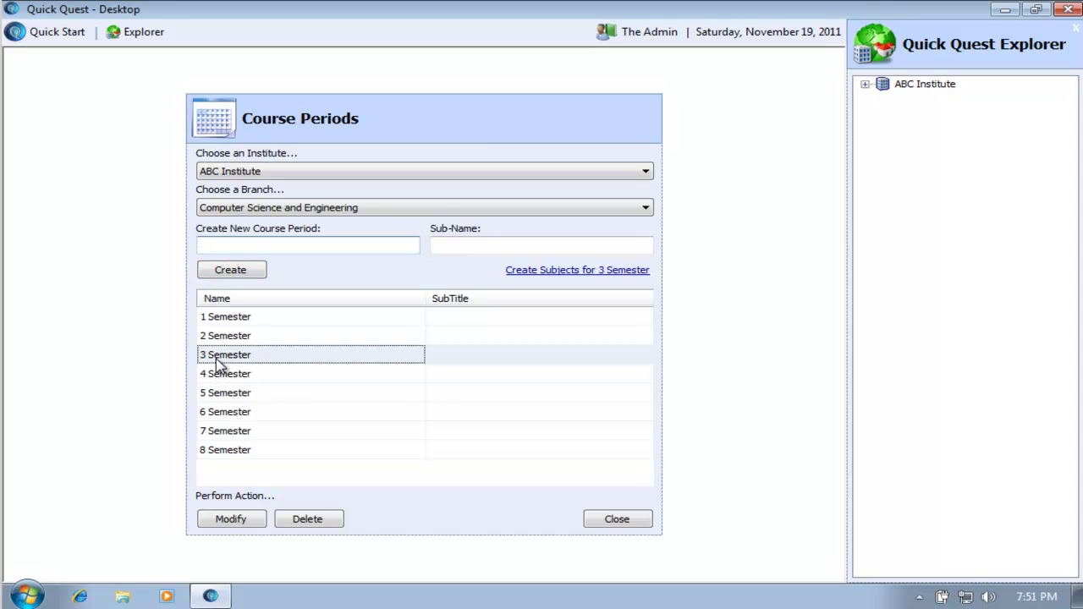
Create subject code CS031 named 'System Programming' under 3 Semester.
left_click(612, 272)
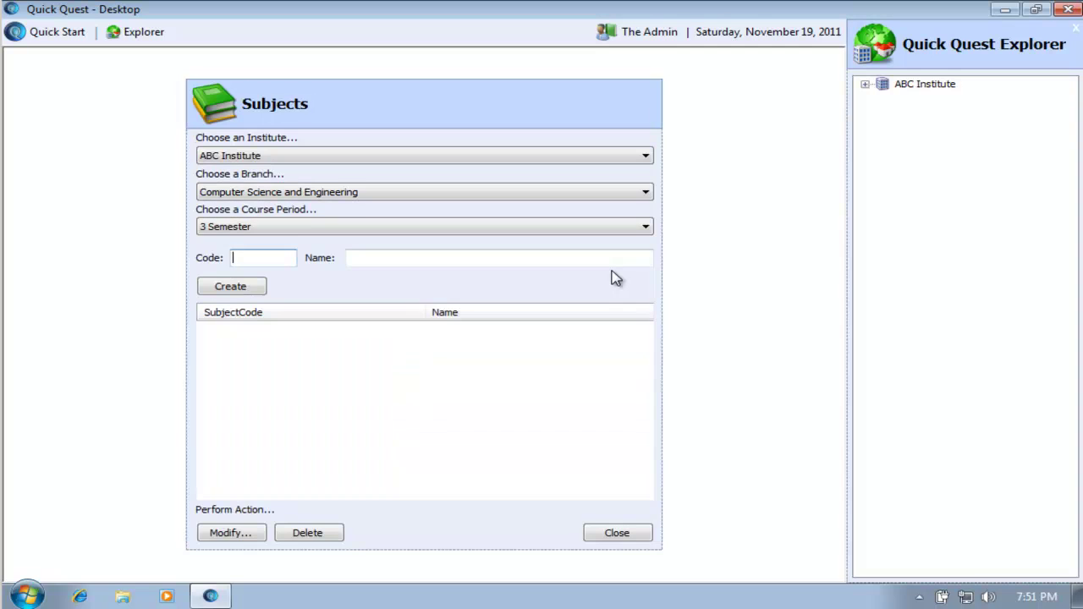
type("CS")
type("031")
type("System")
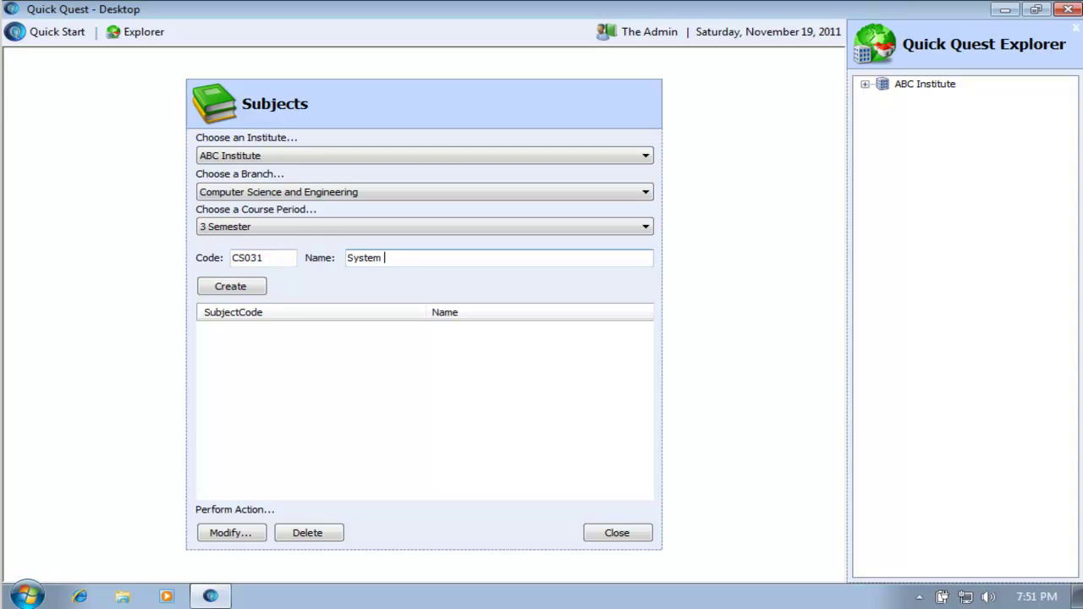
type(" Programmin")
type("g")
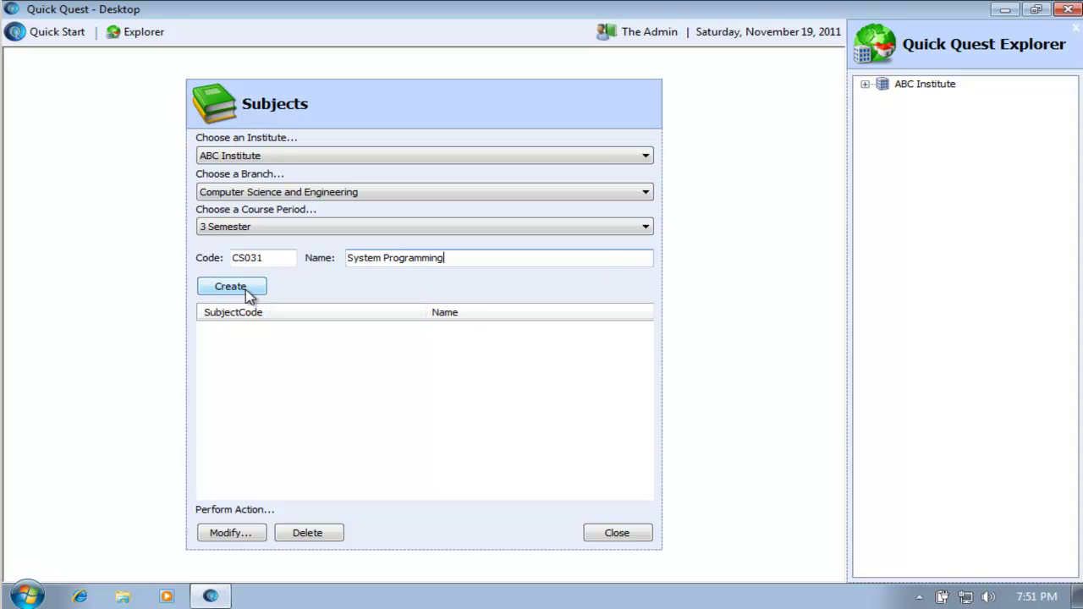
left_click(245, 293)
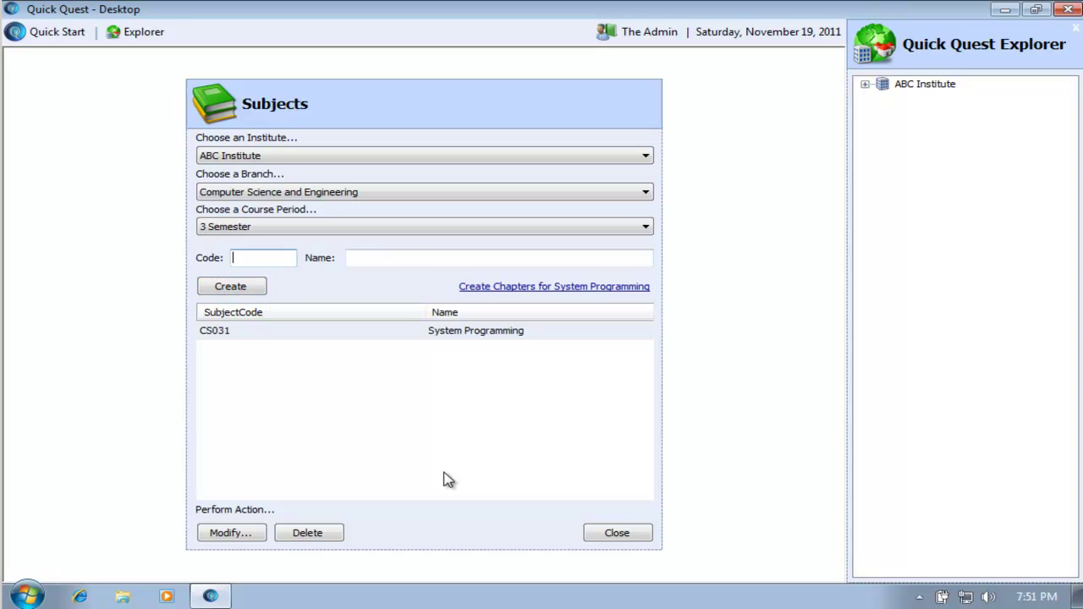
Add the chapter '1.Introduction' to System Programming.
left_click(538, 291)
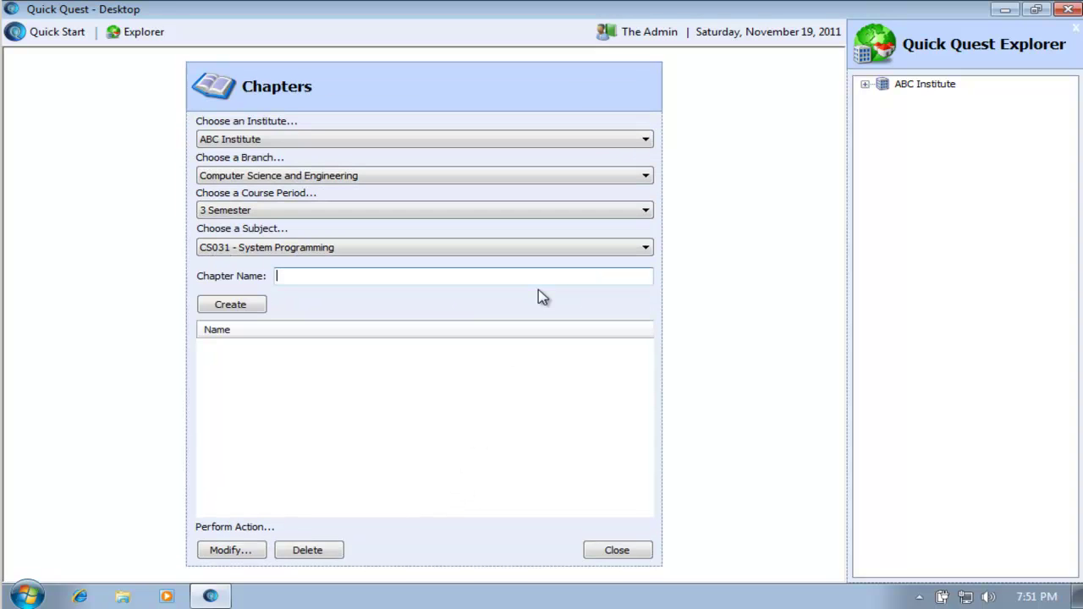
type("1.Introdu")
type("ction")
key("Tab")
left_click(243, 310)
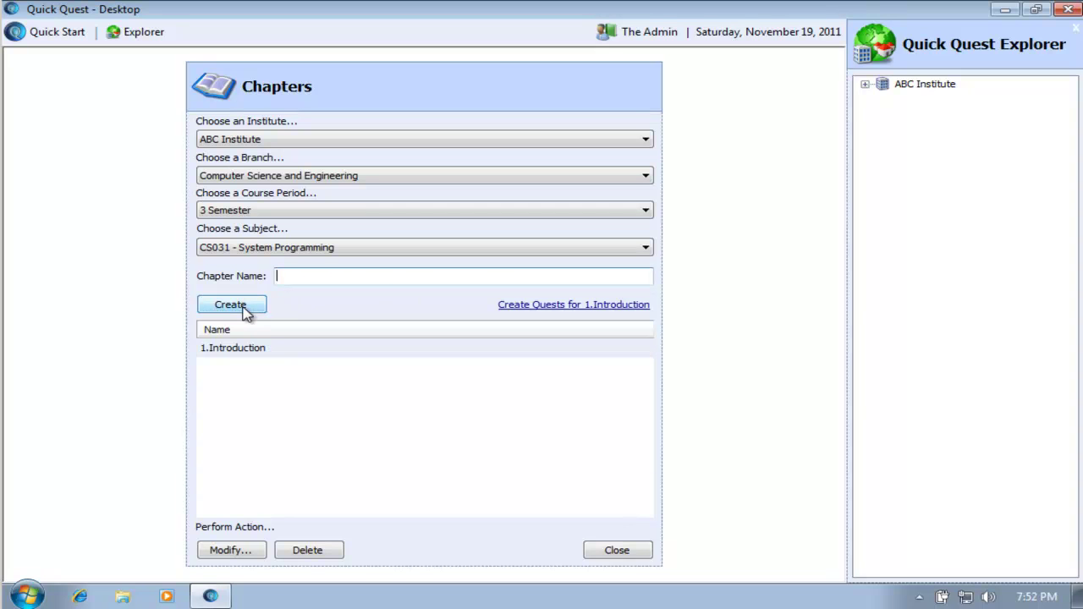
Add the chapter '2.Basics of Operating systems' and check both chapters in the list.
type("2.Basics ")
type("of Operating ")
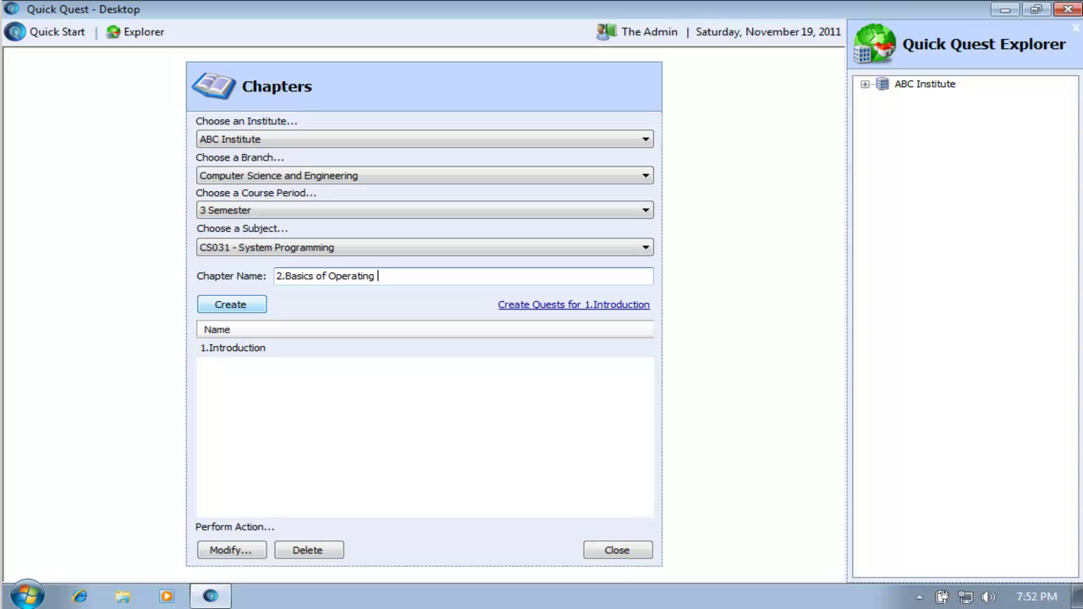
type("system")
type("s")
left_click(215, 310)
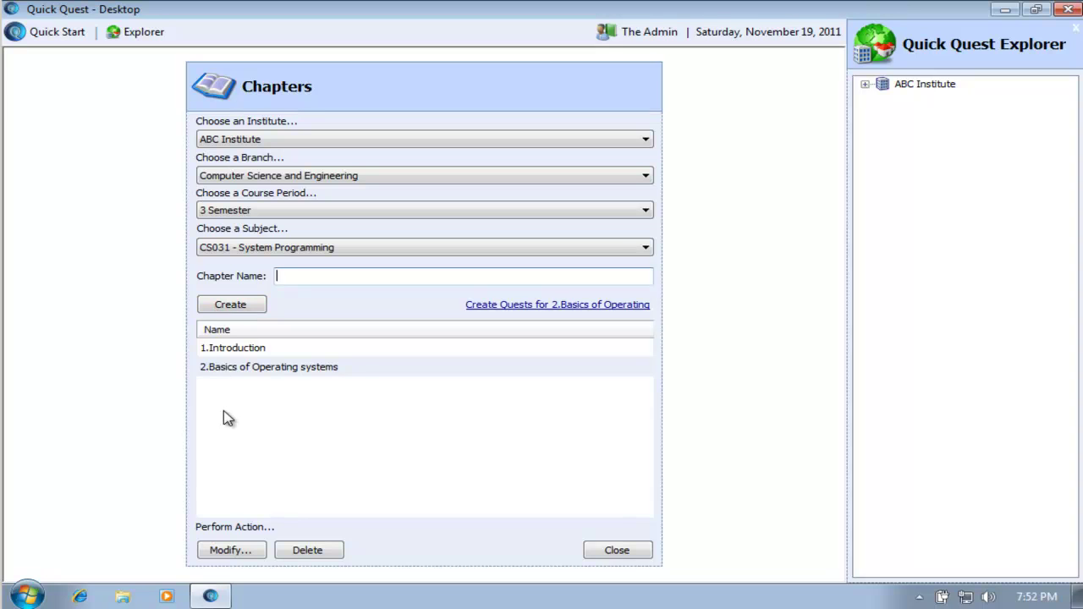
left_click(264, 349)
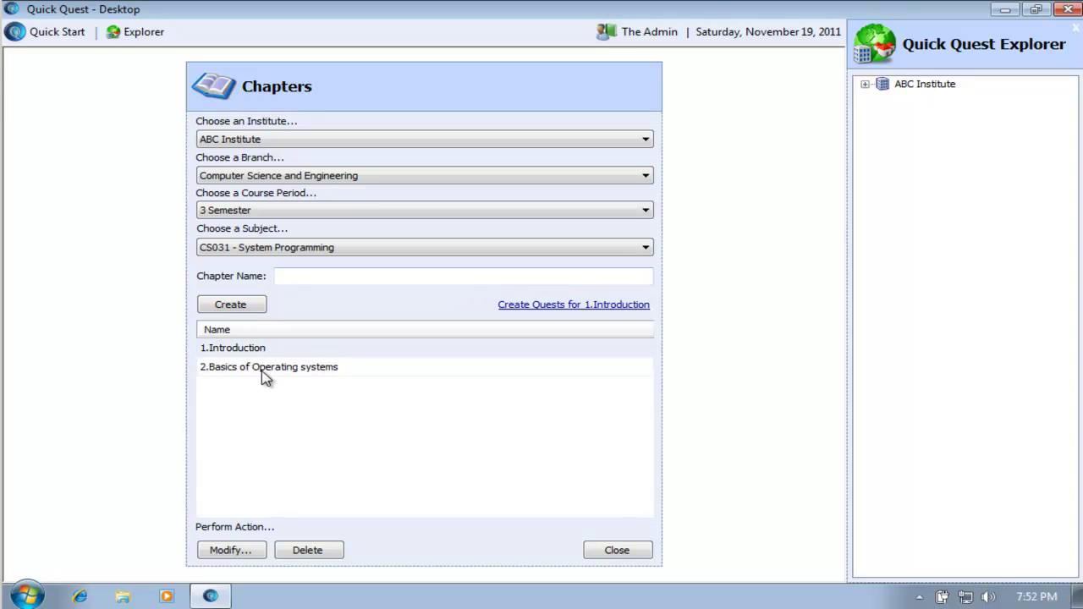
left_click(264, 374)
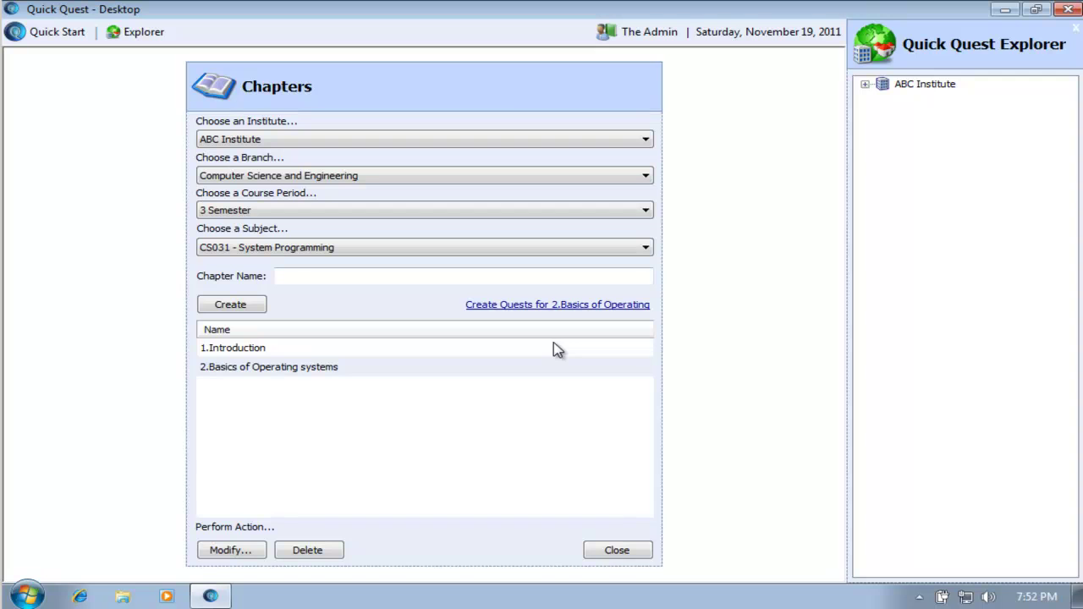
Expand the explorer tree to System Programming's chapters and select '2.Basics of Operating systems'.
left_click(864, 84)
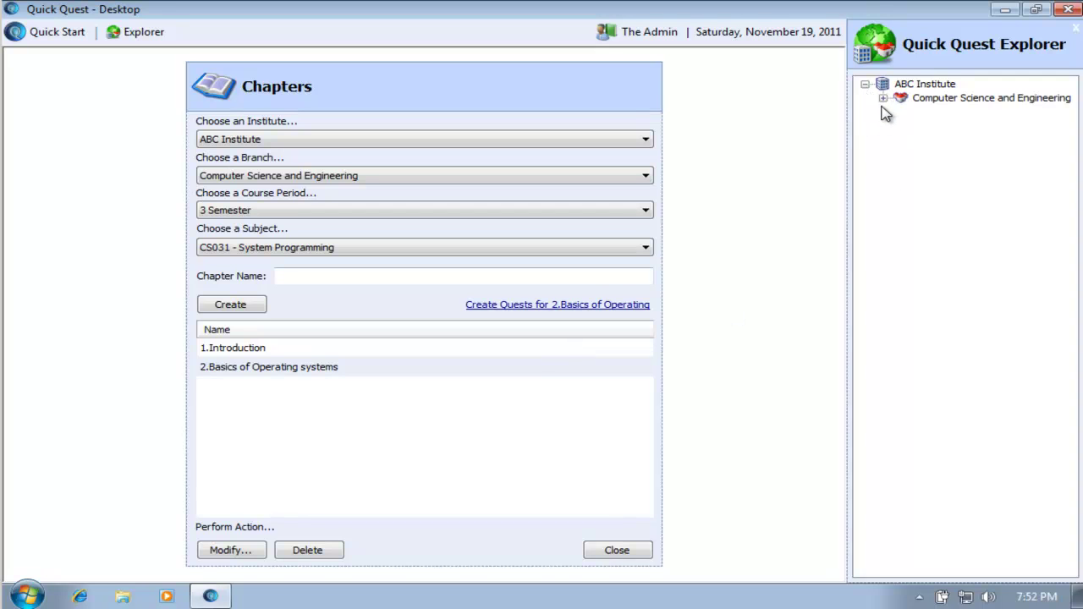
left_click(883, 98)
left_click(901, 140)
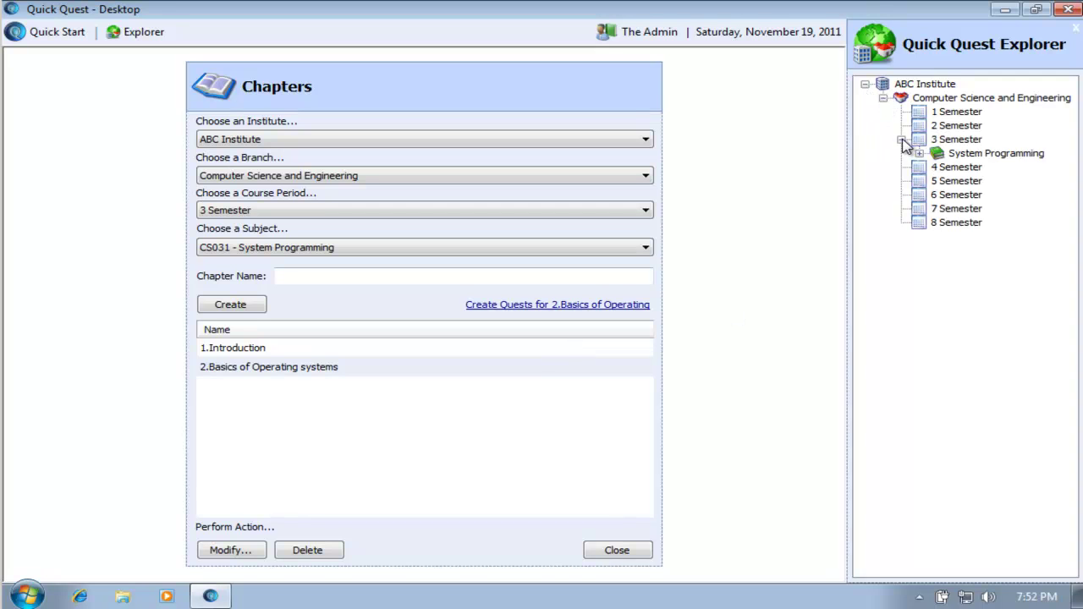
left_click(920, 153)
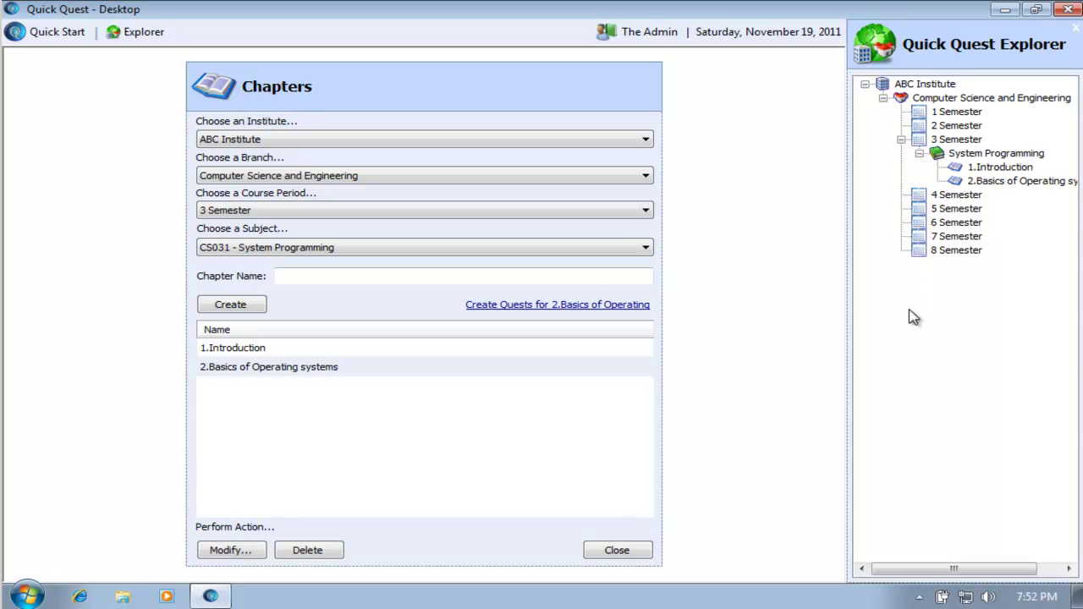
left_click(252, 354)
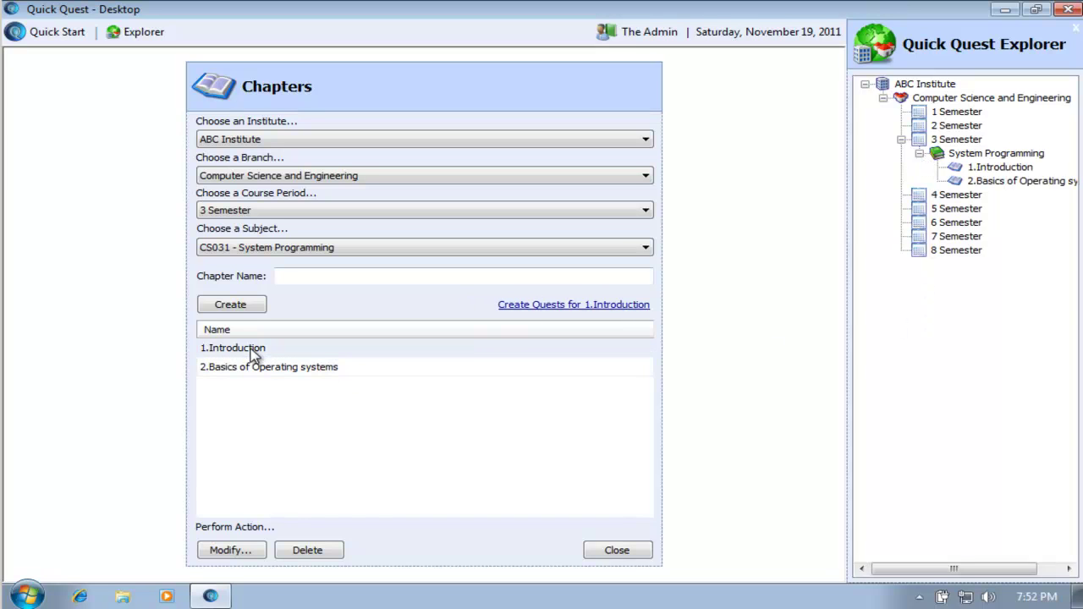
left_click(567, 370)
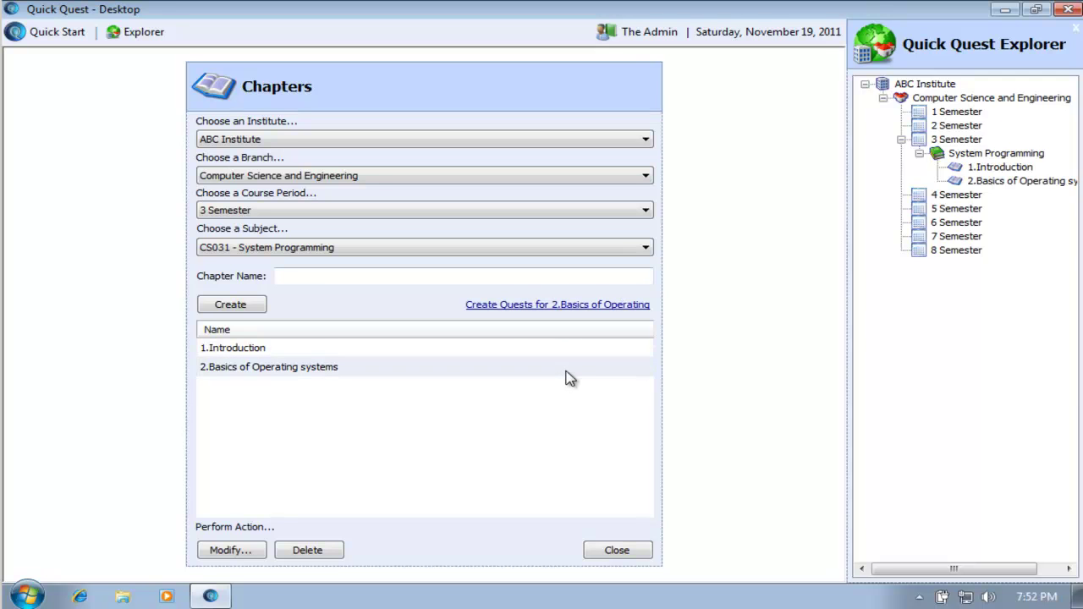
Open a new question form for the chapter with the explorer closed, keeping 3 Semester.
left_click(567, 311)
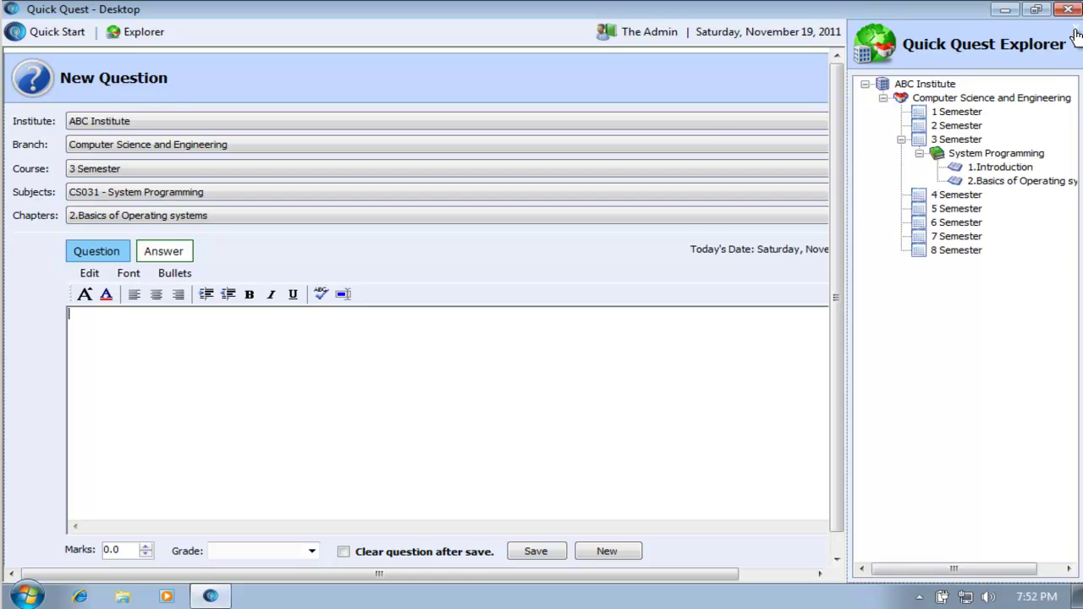
left_click(1077, 37)
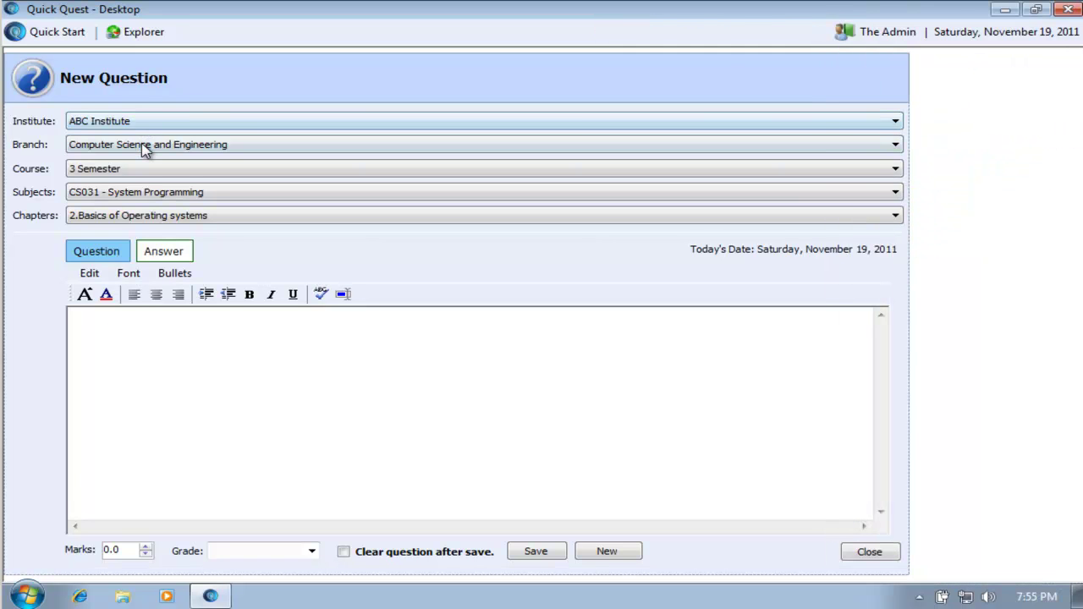
left_click(138, 195)
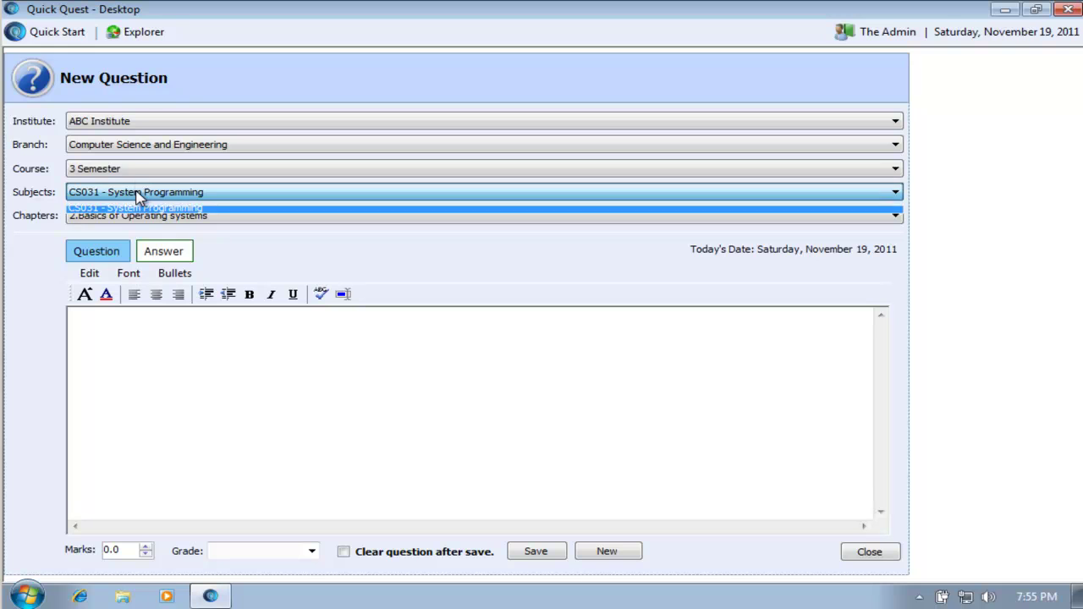
left_click(138, 169)
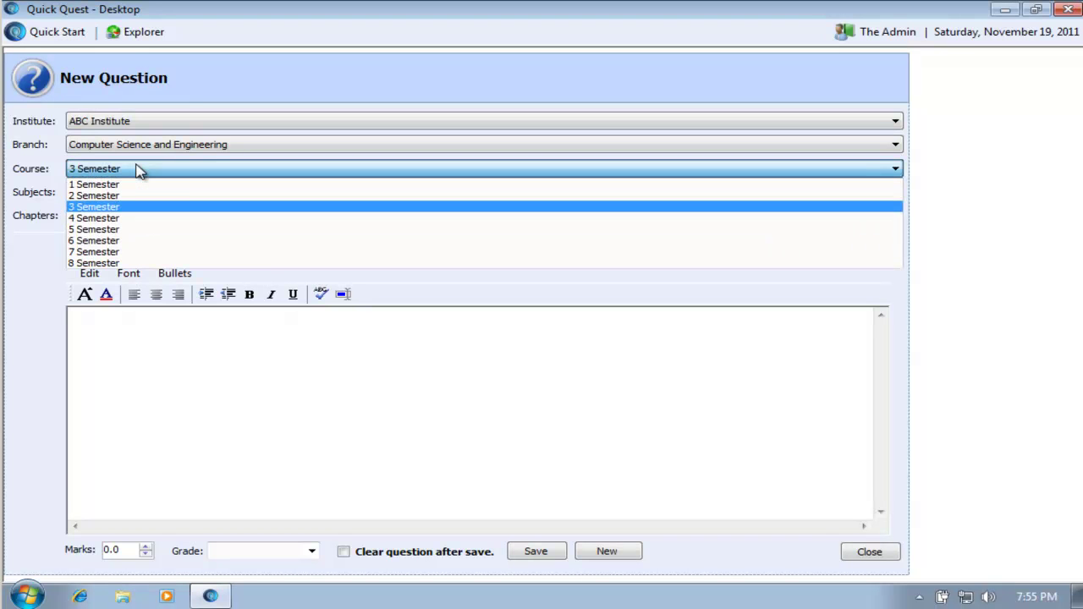
left_click(138, 170)
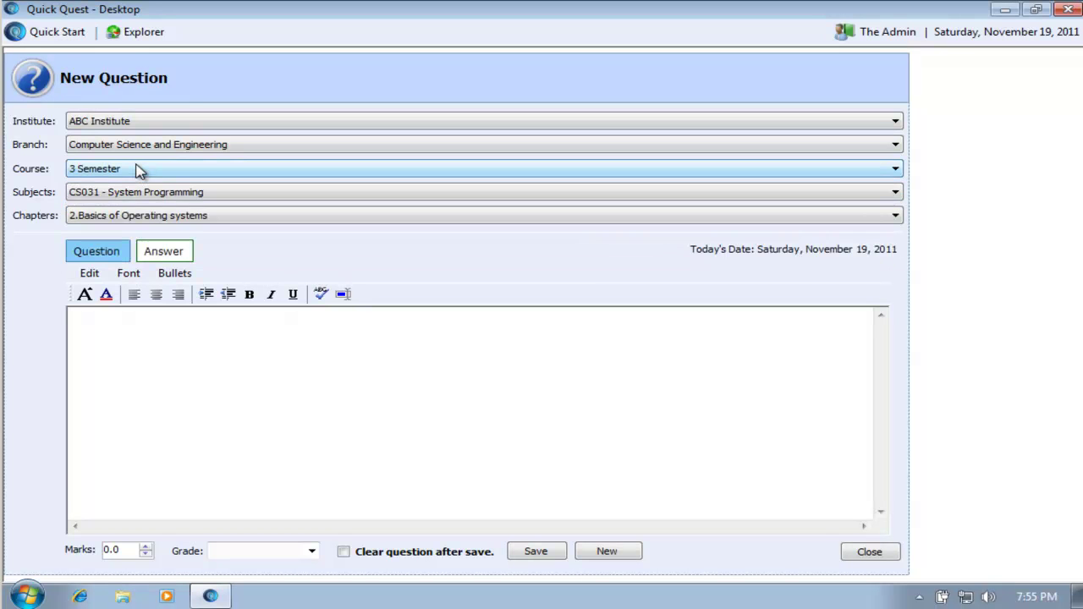
Enter the question text 'What is DOS?' and select it.
left_click(137, 352)
type("What is OD")
key("BackSpace")
key("BackSpace")
type("DOS?")
left_click_drag(162, 320, 25, 305)
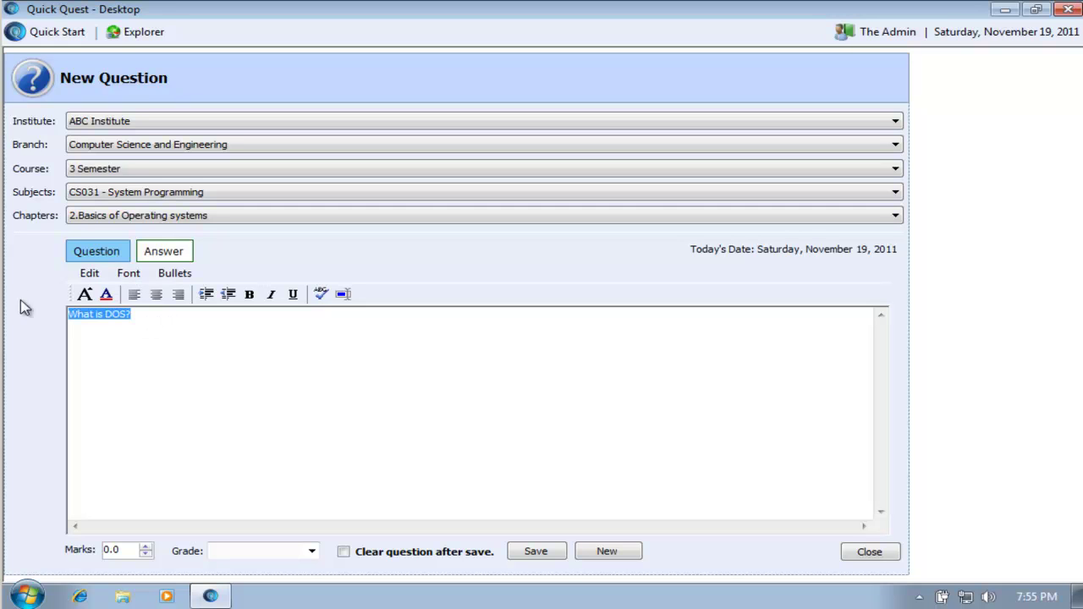
Format the question text in Times New Roman, size 12.
left_click(79, 295)
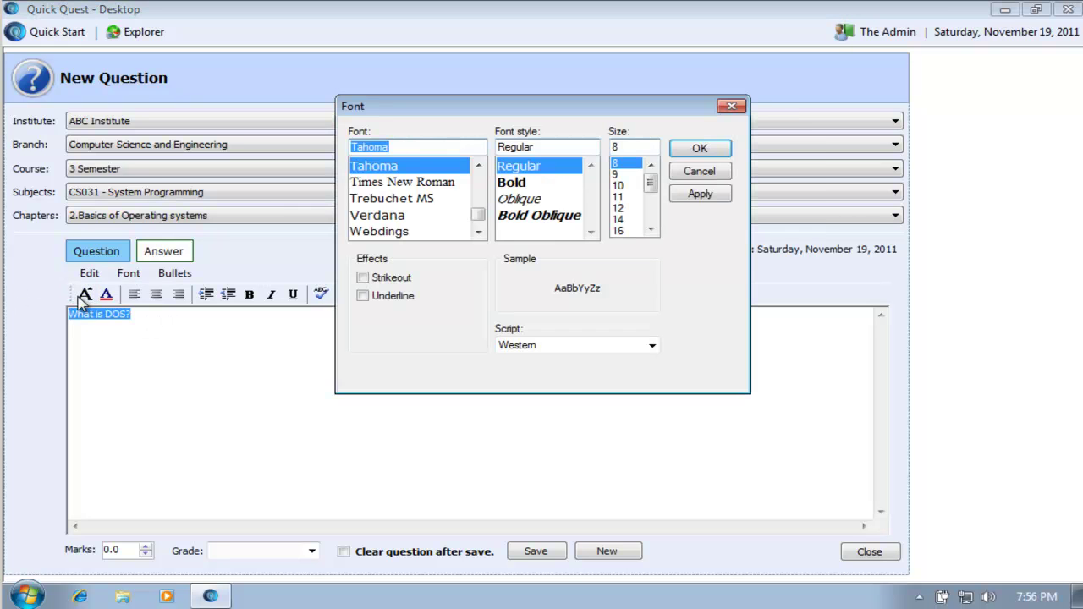
left_click(438, 183)
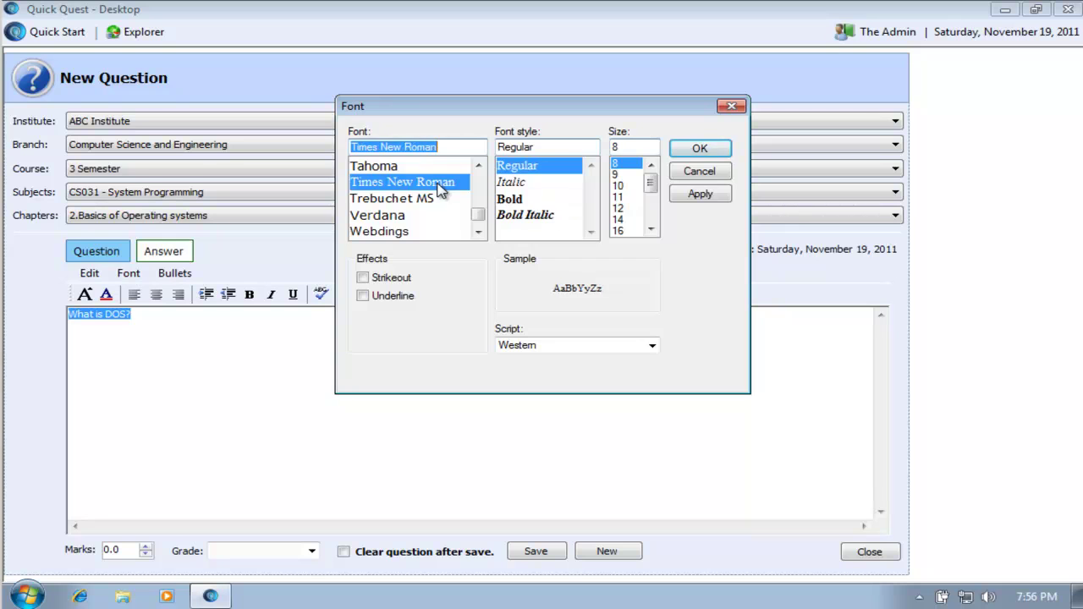
left_click(619, 209)
left_click(699, 148)
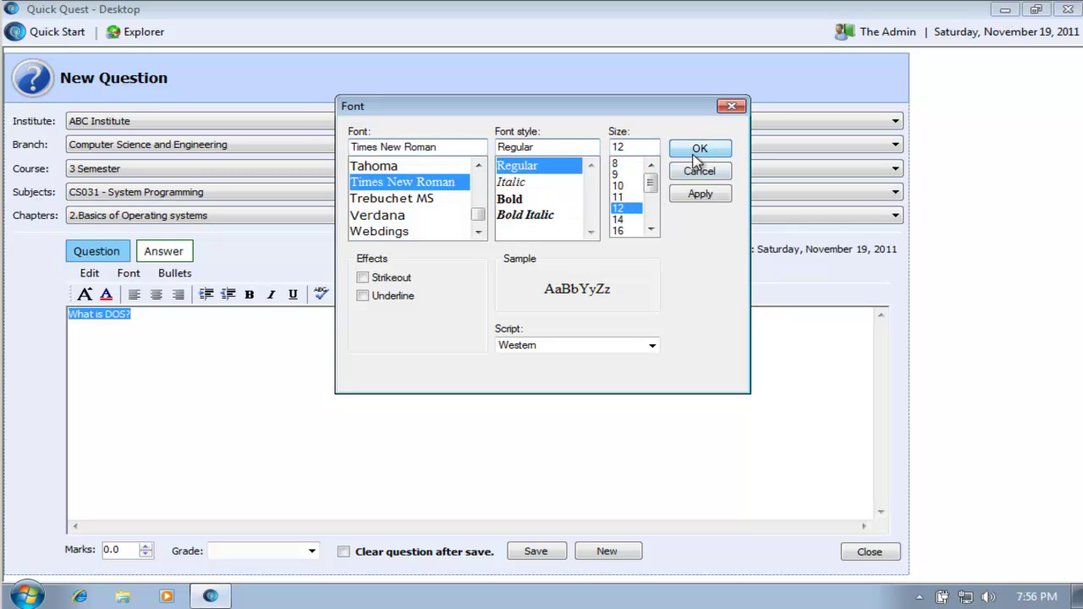
left_click(196, 334)
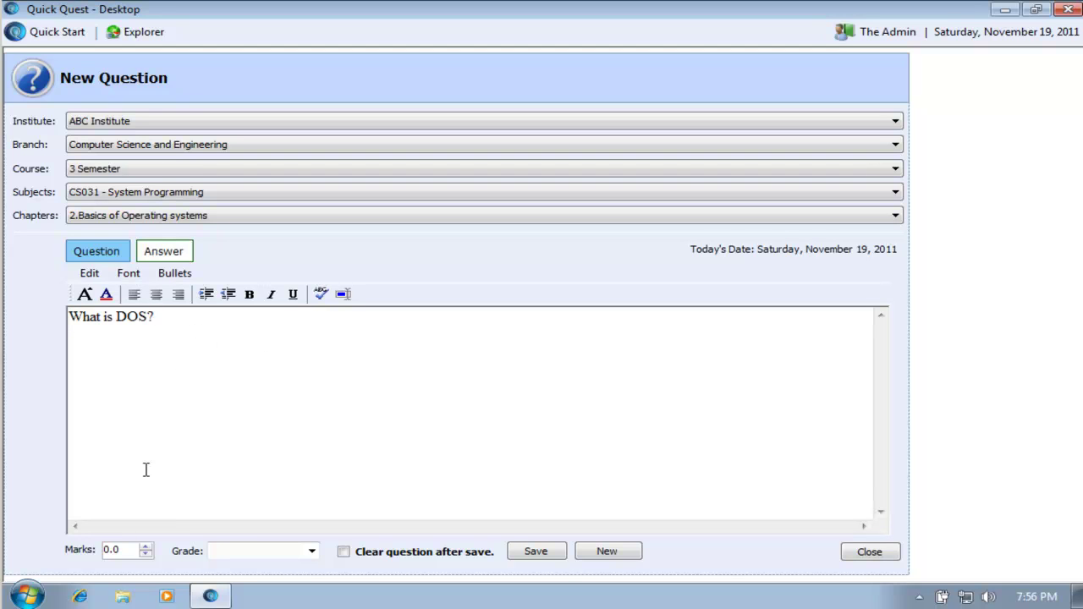
Set the question's Marks to 3 and Grade to '0 - Simple'.
left_click_drag(127, 549, 94, 549)
type("3")
left_click(311, 551)
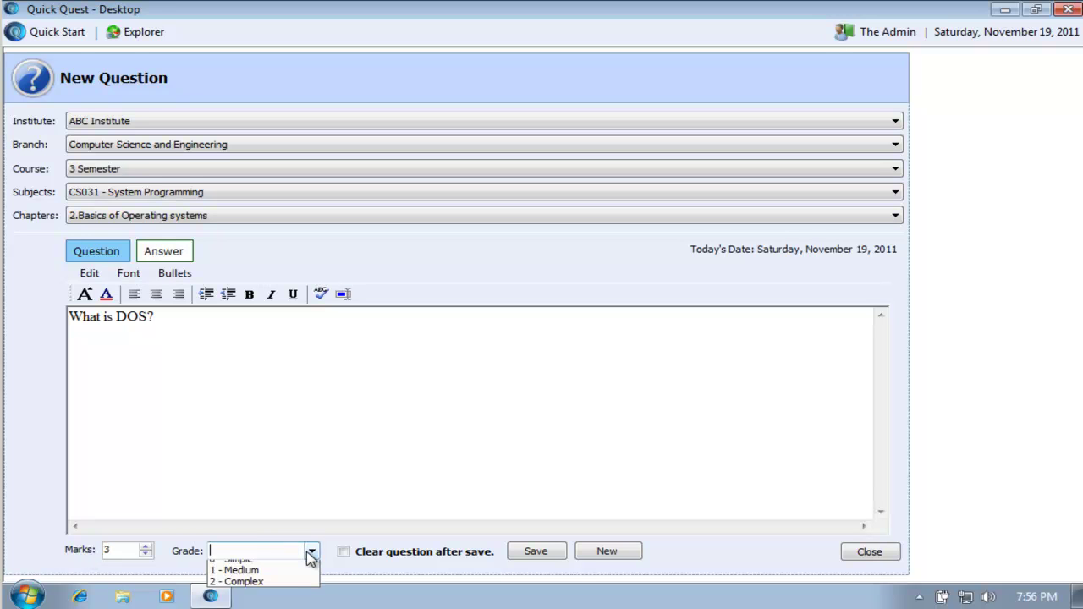
left_click(242, 569)
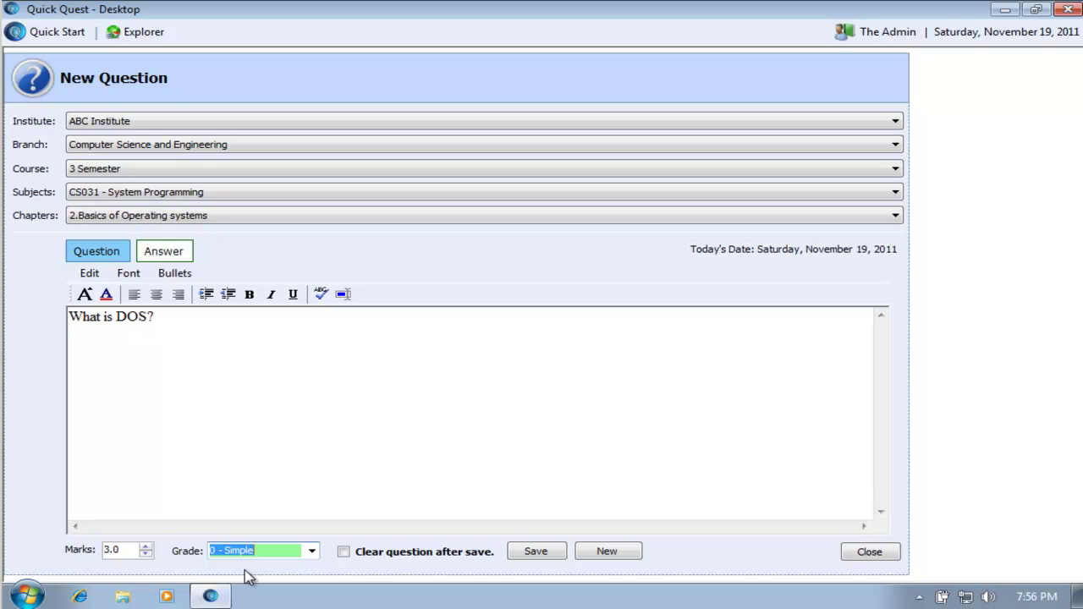
left_click(173, 262)
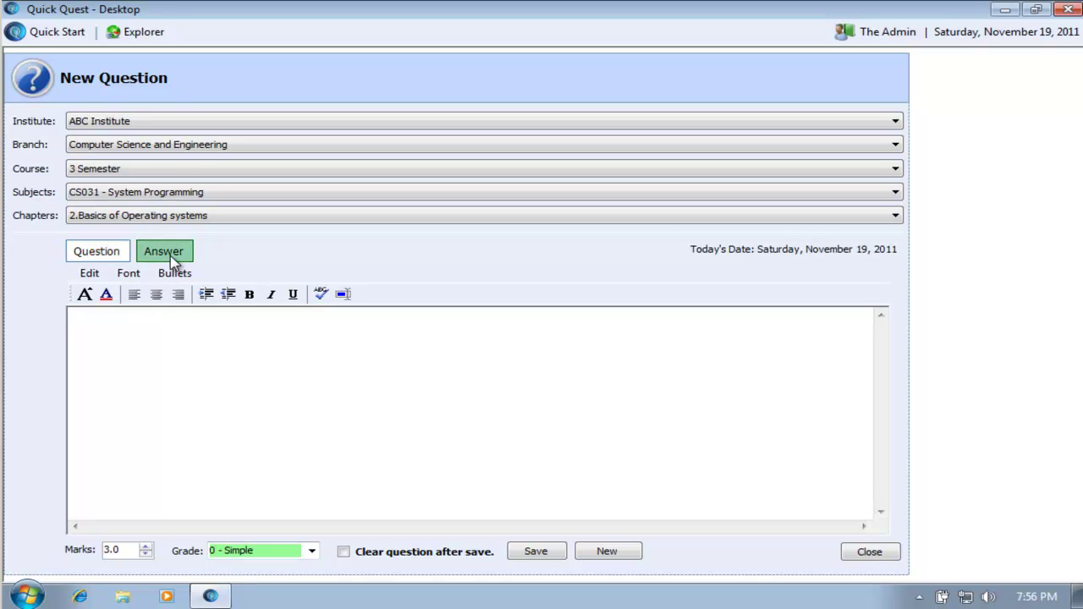
Paste the answer explaining DOS, review question and answer, and save the question.
key("ctrl+v")
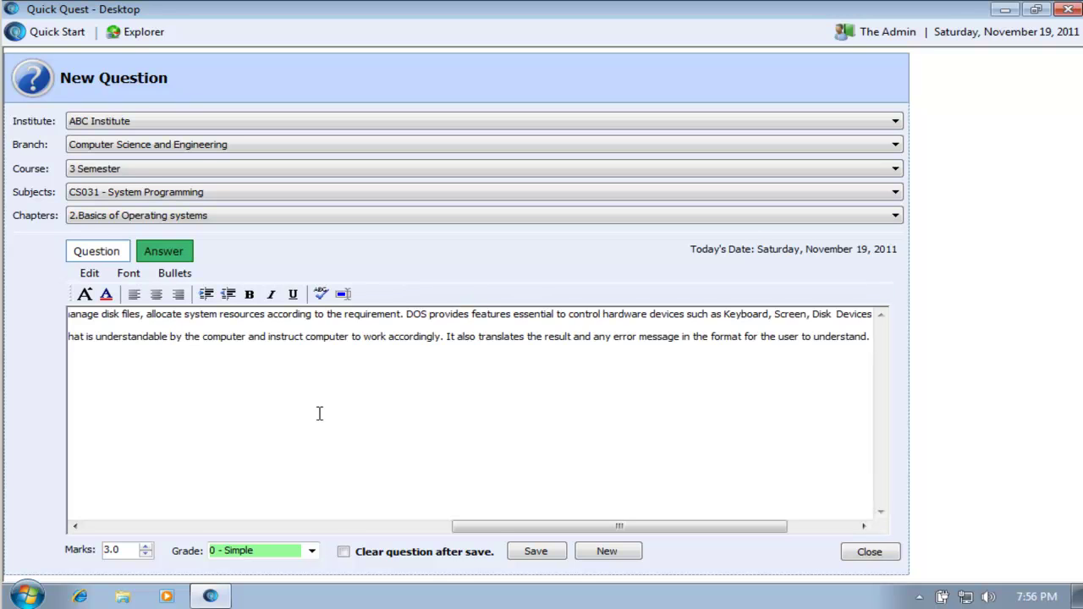
left_click_drag(491, 528, 106, 527)
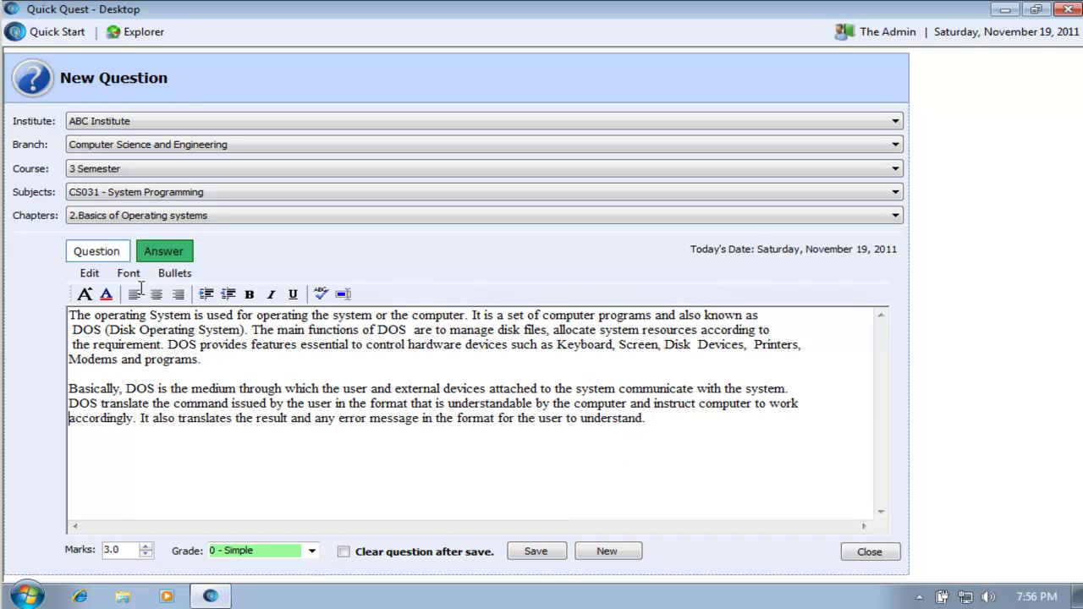
left_click(108, 252)
left_click(165, 254)
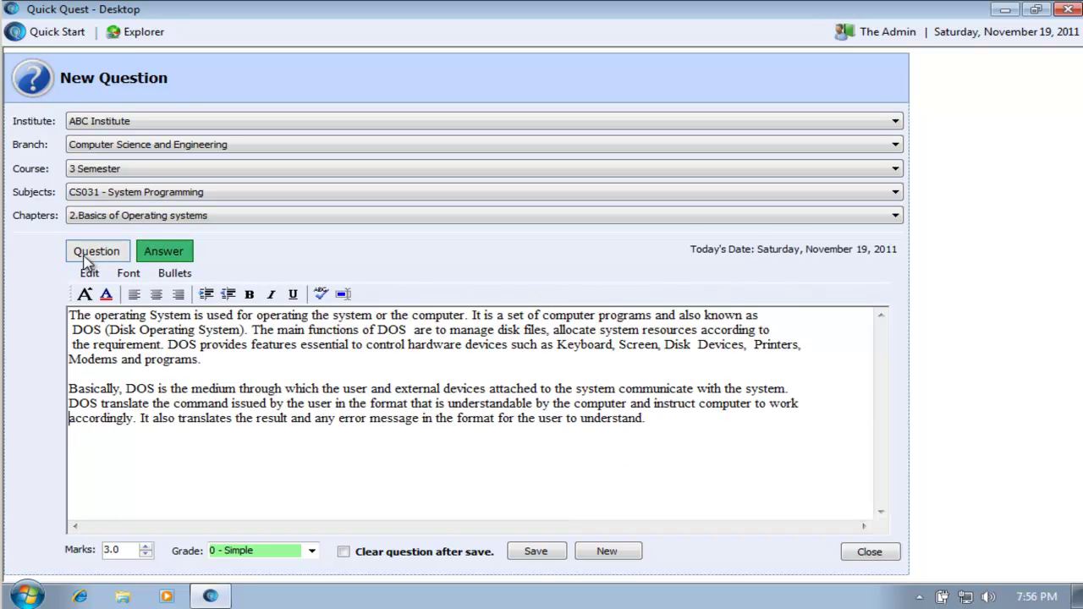
left_click(86, 257)
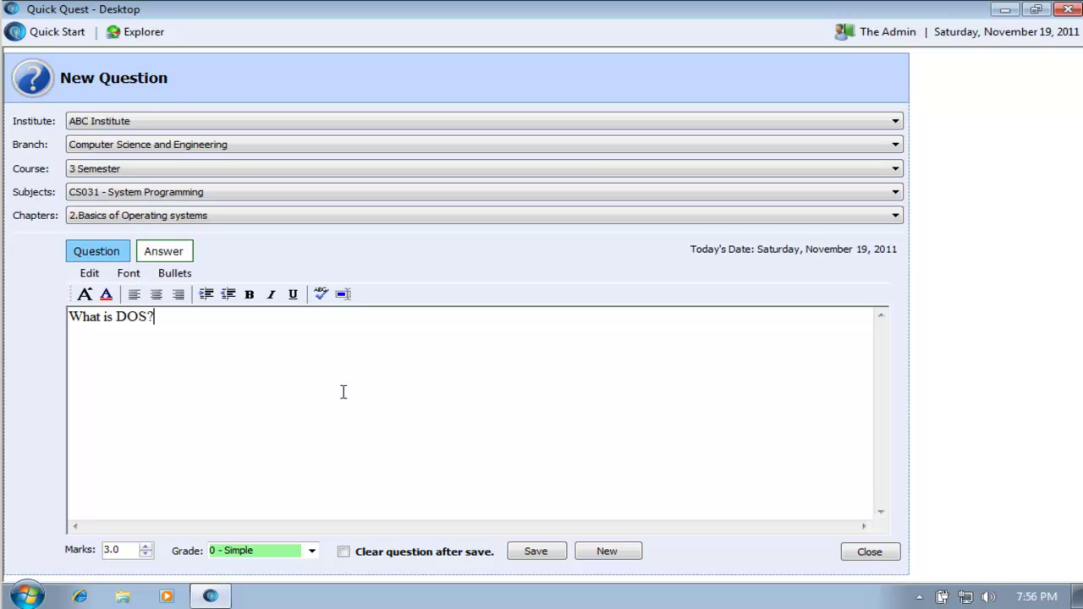
left_click(544, 558)
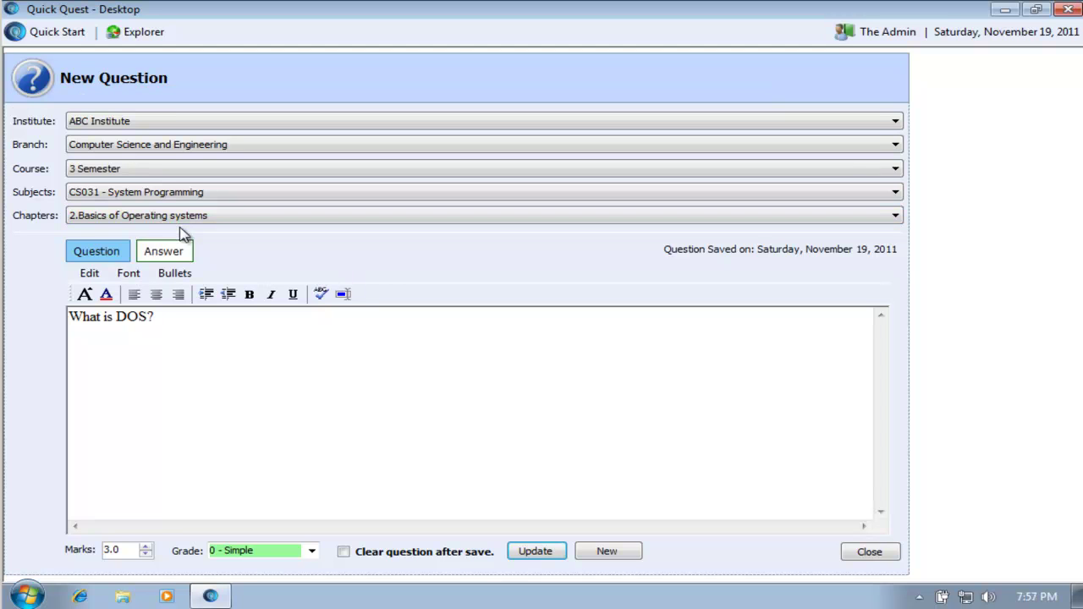
Add and save the question 'What are operating system memory management techniques?' worth 5 marks, graded 2 - Complex.
left_click(607, 552)
type("What are operating system memory management techniques?")
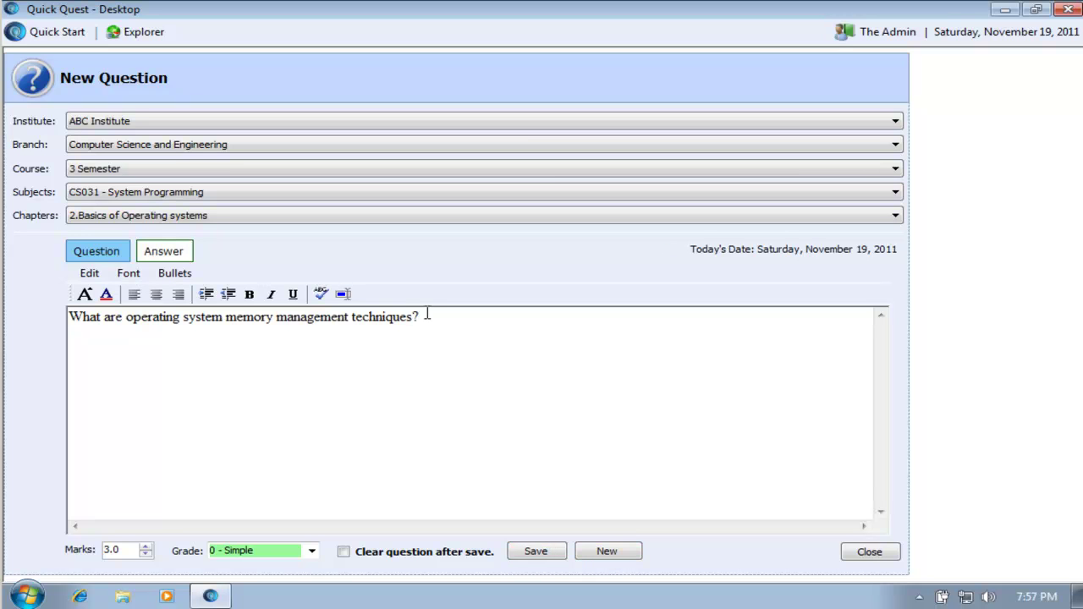
key("Tab")
type("5")
key("Tab")
left_click(311, 551)
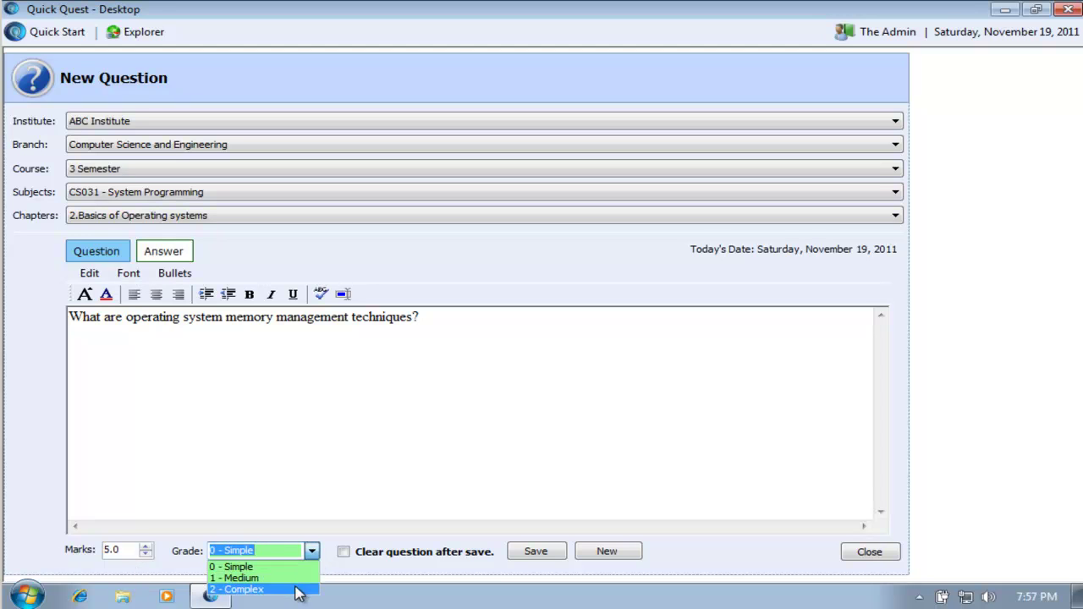
left_click(295, 589)
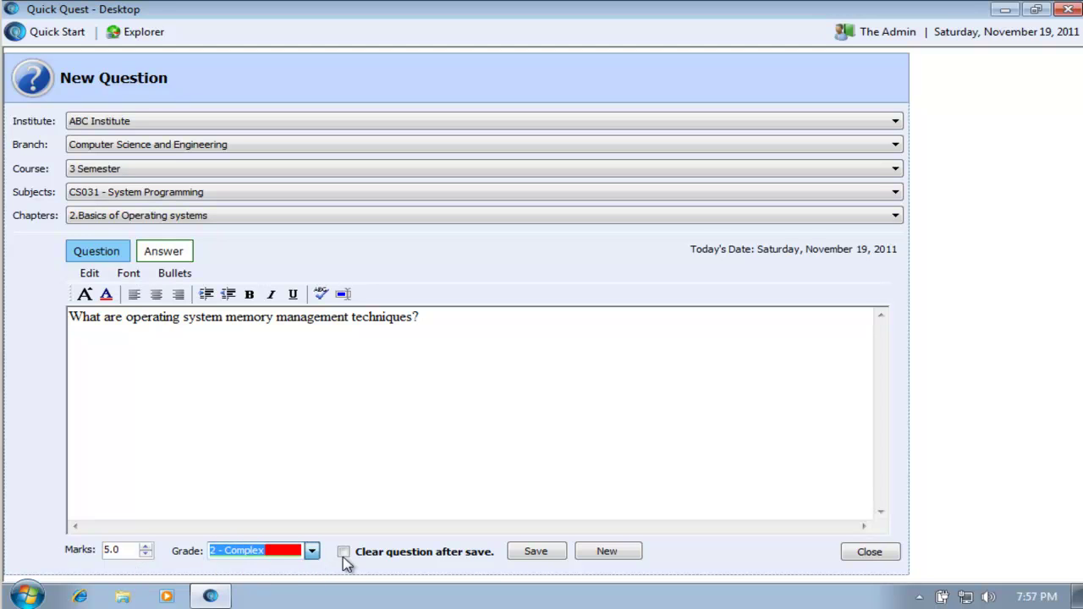
left_click(542, 556)
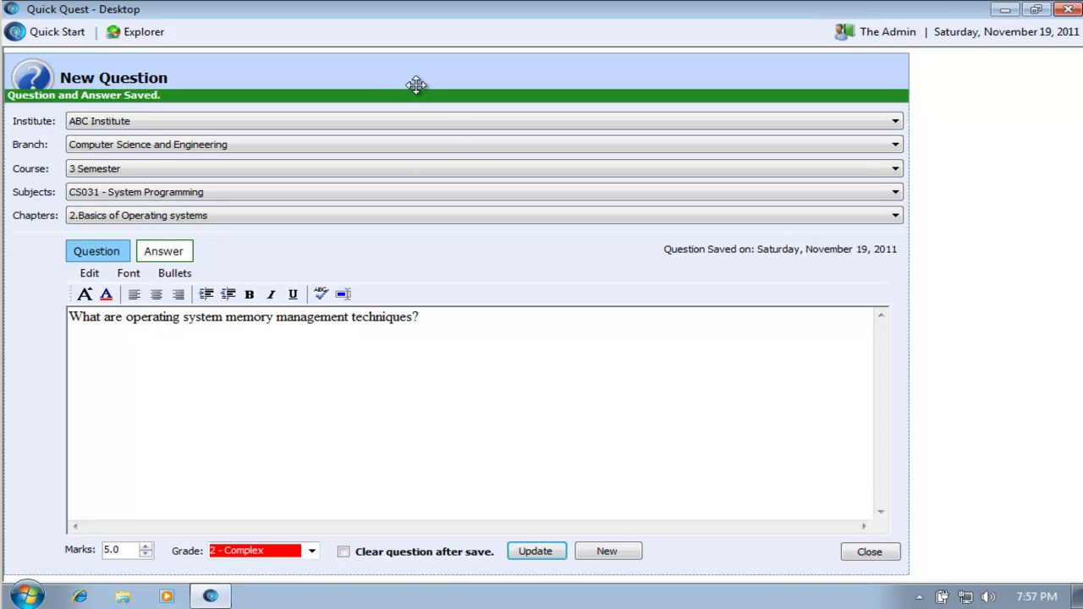
left_click_drag(401, 75, 550, 75)
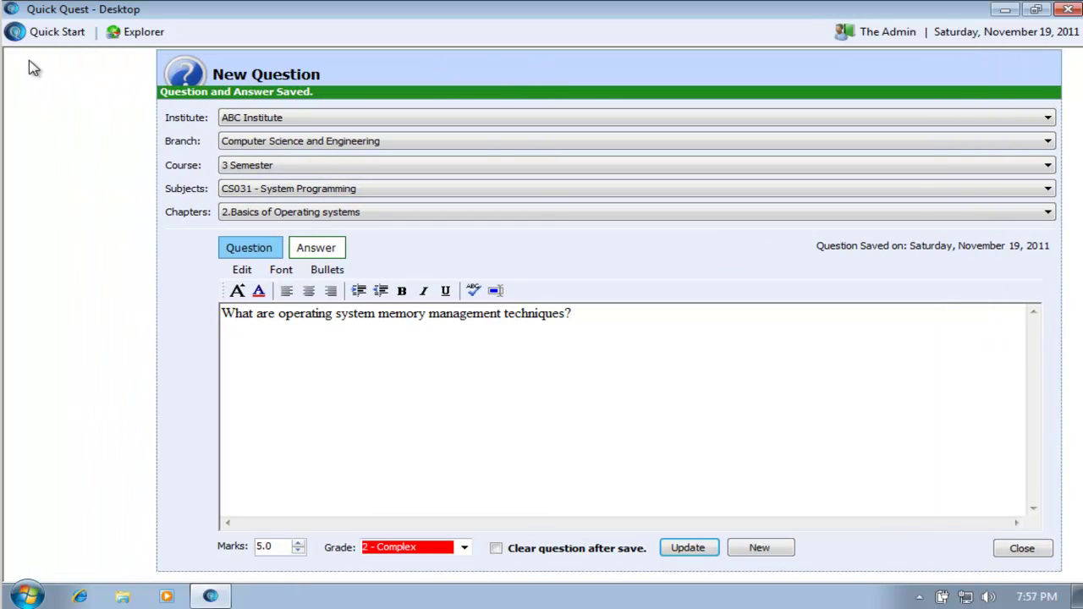
Open the Manage Questions window from the main application menu.
left_click(39, 31)
mouse_move(76, 193)
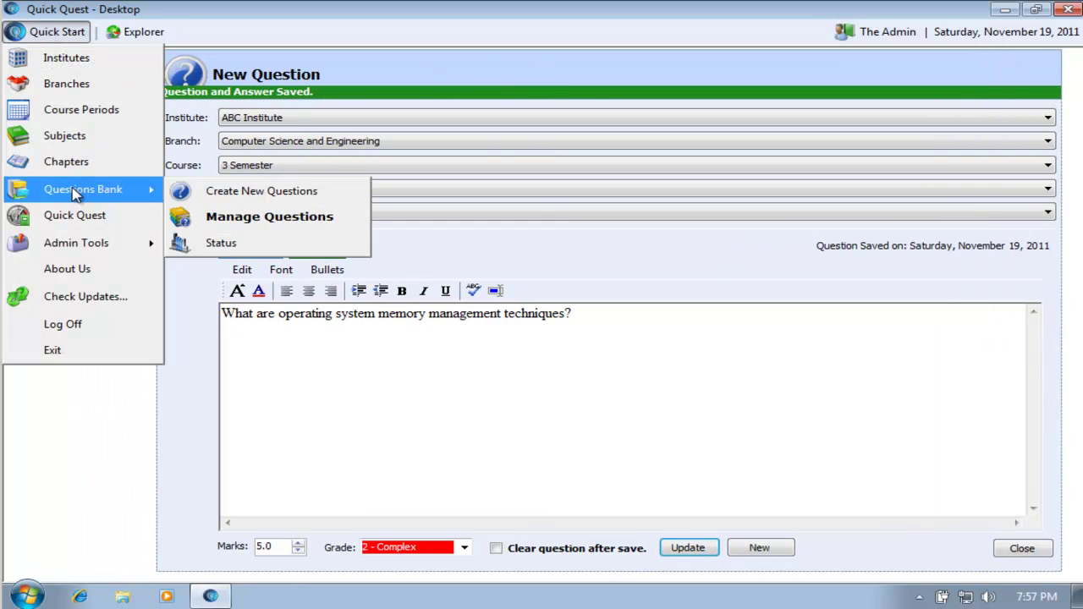
left_click(288, 218)
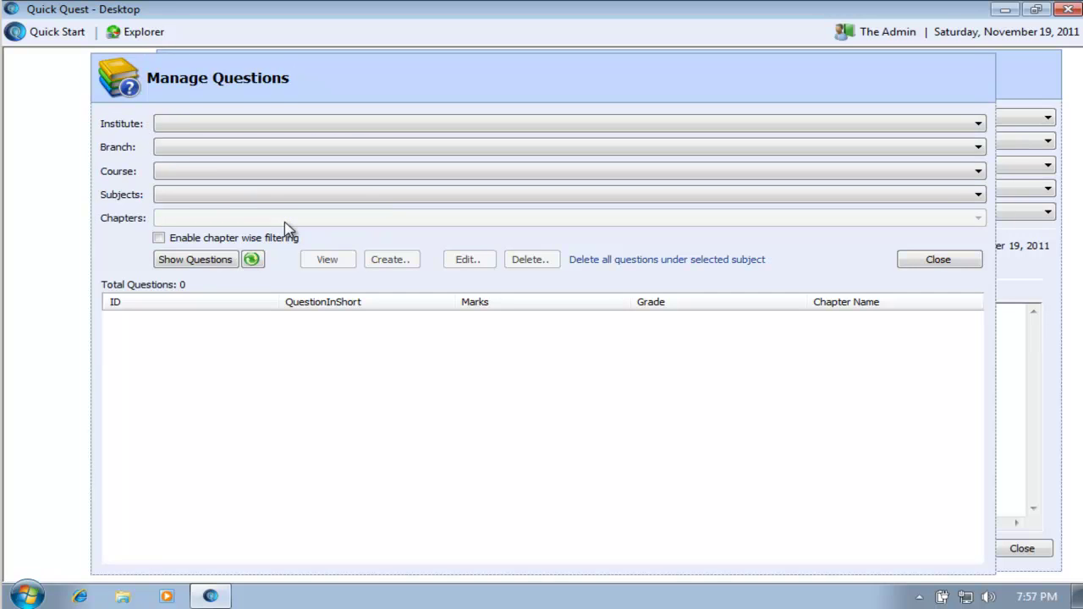
List questions for ABC Institute, Computer Science and Engineering, 3 Semester, CS031 - System Programming.
left_click(169, 124)
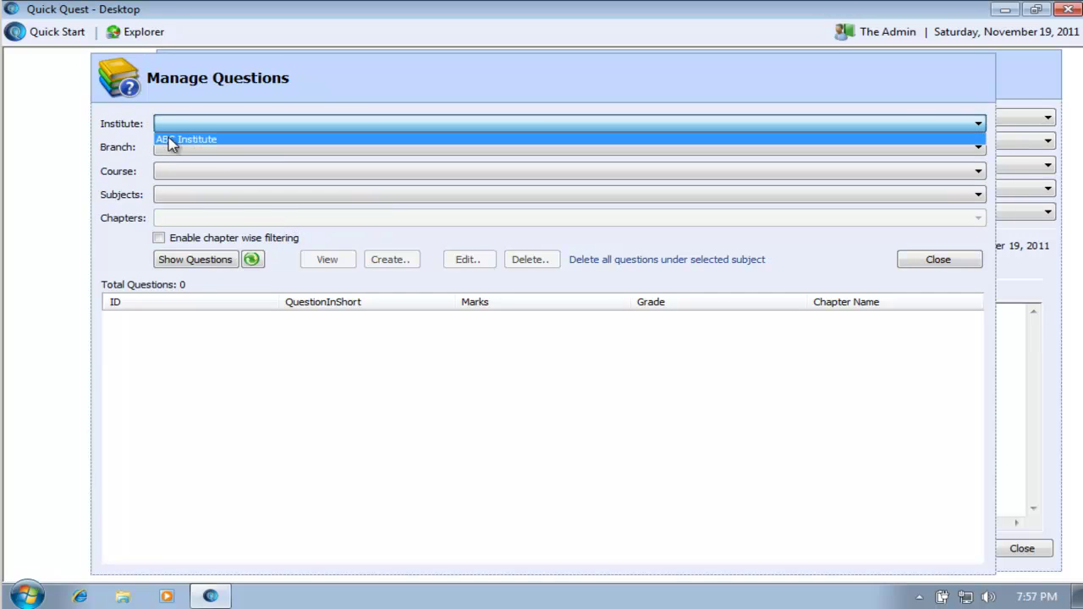
left_click(169, 141)
left_click(170, 148)
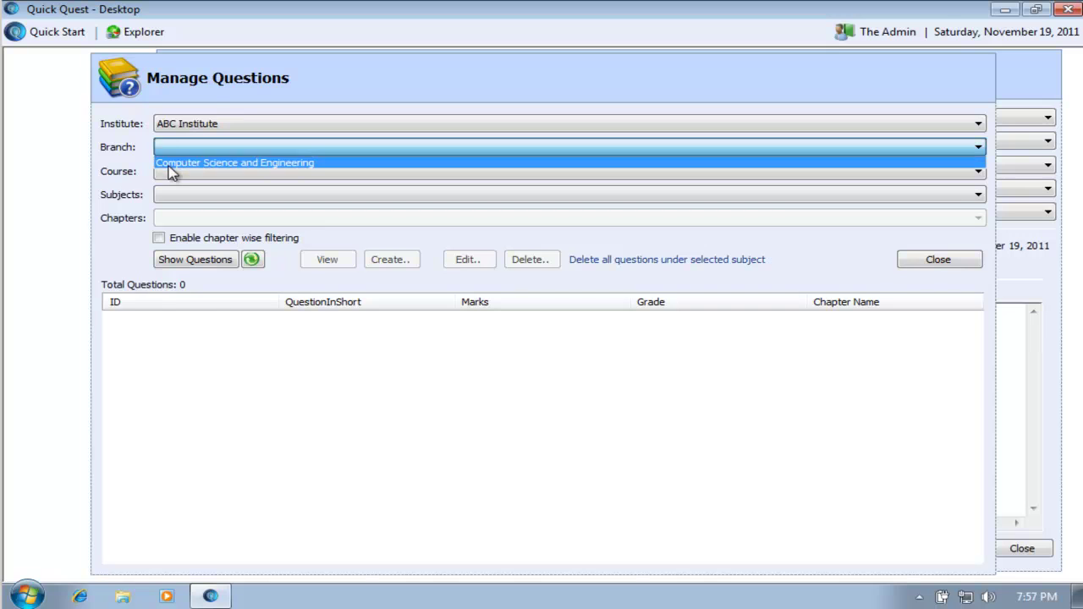
left_click(169, 165)
left_click(169, 171)
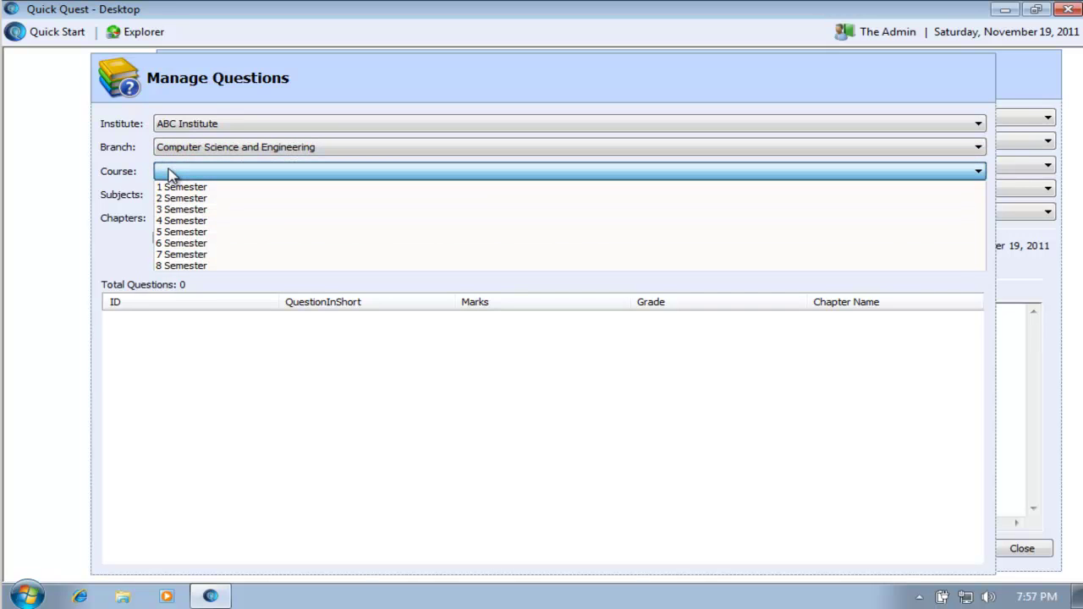
left_click(169, 209)
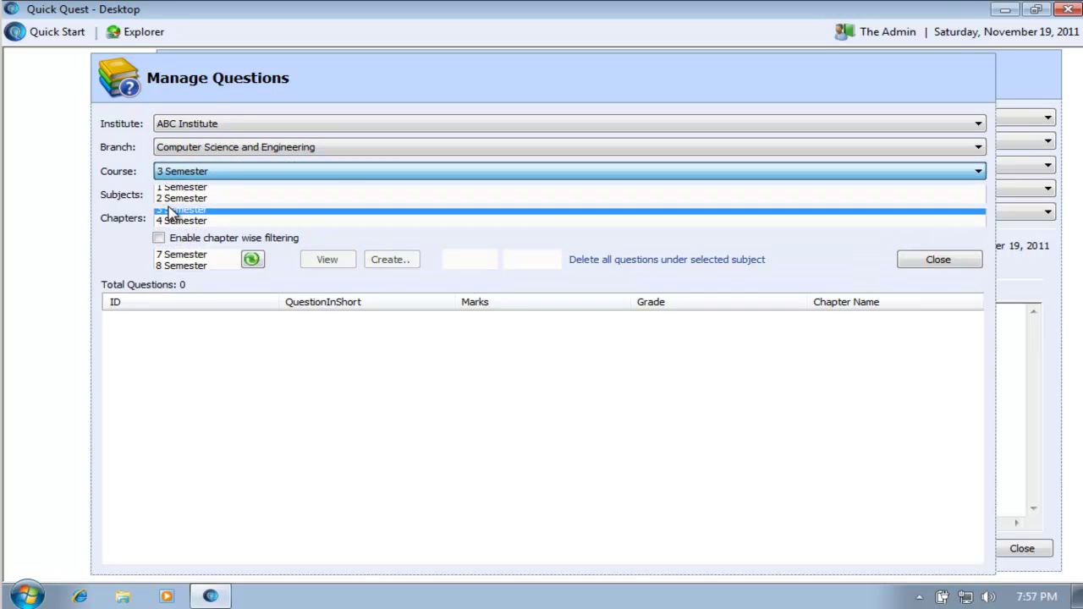
left_click(170, 197)
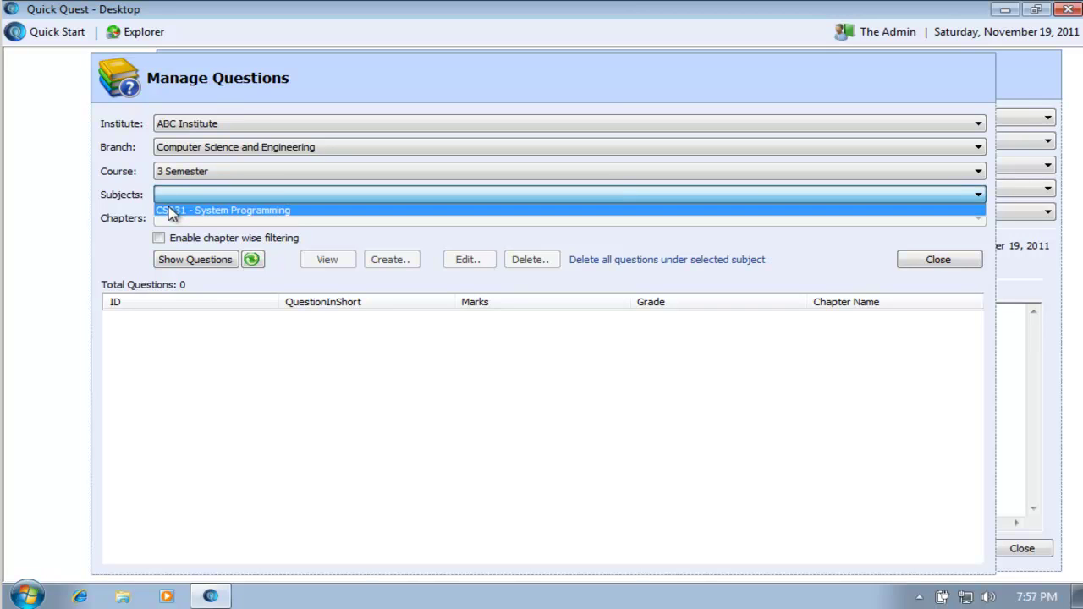
left_click(169, 211)
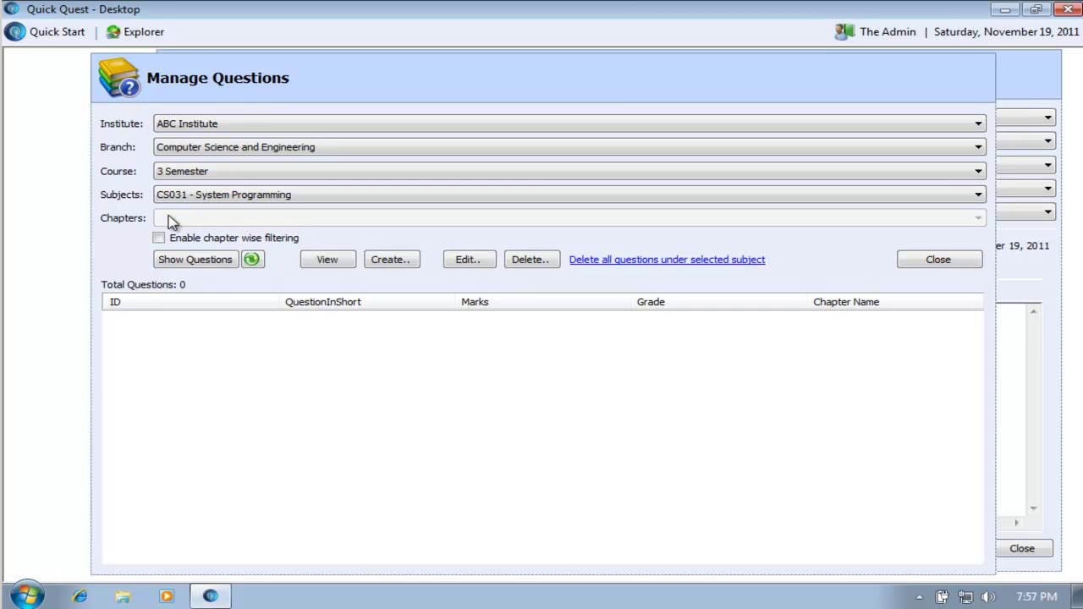
left_click(175, 263)
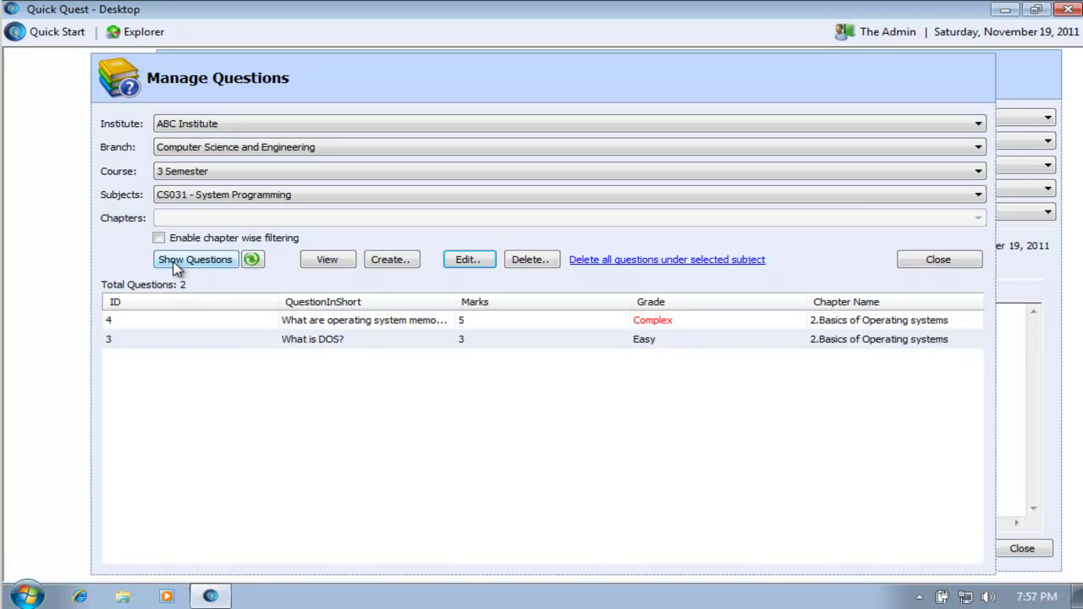
Preview question 3, then reword it to 'What is DOS operating system?' and save it.
left_click(345, 264)
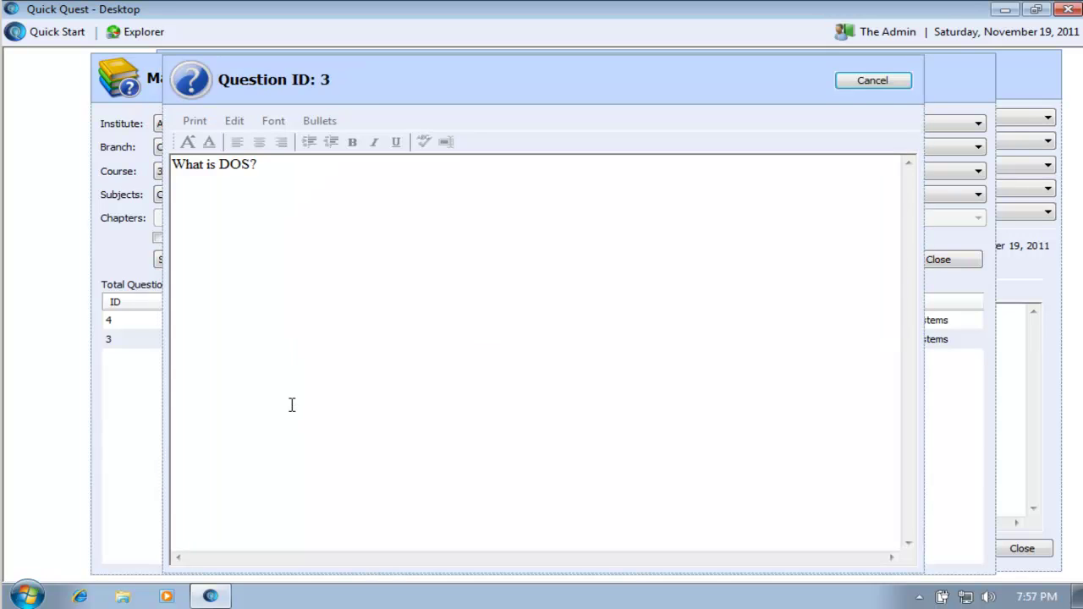
left_click(881, 83)
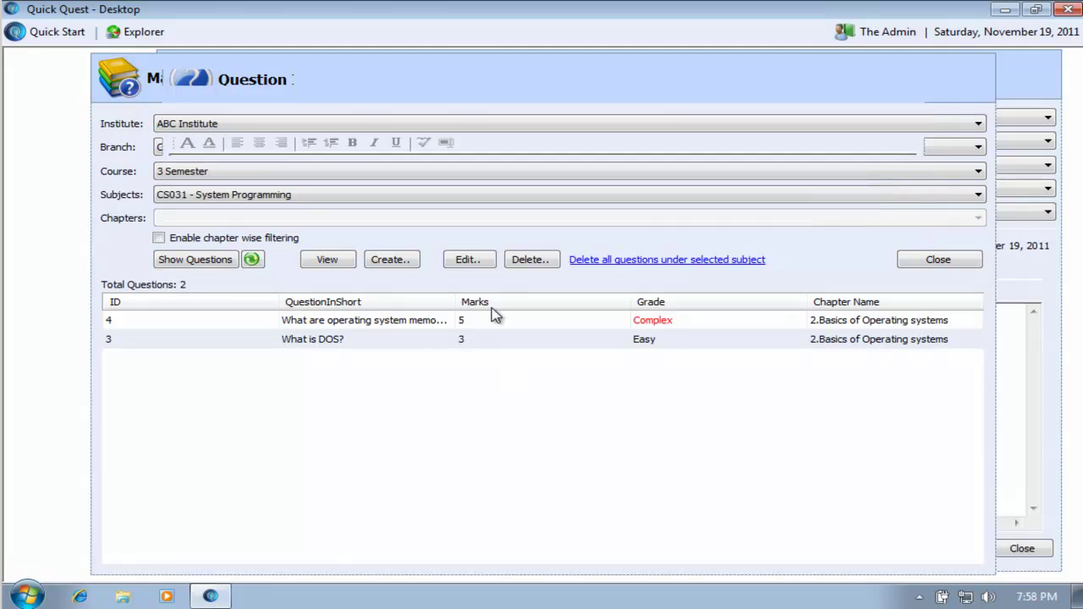
left_click(470, 263)
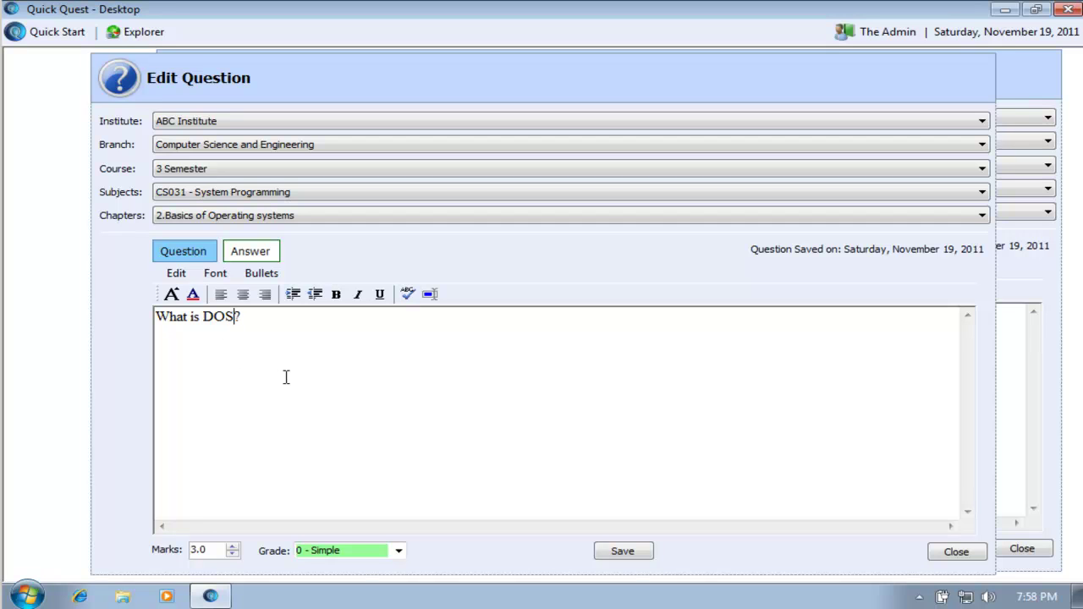
type("operati")
type("ng system")
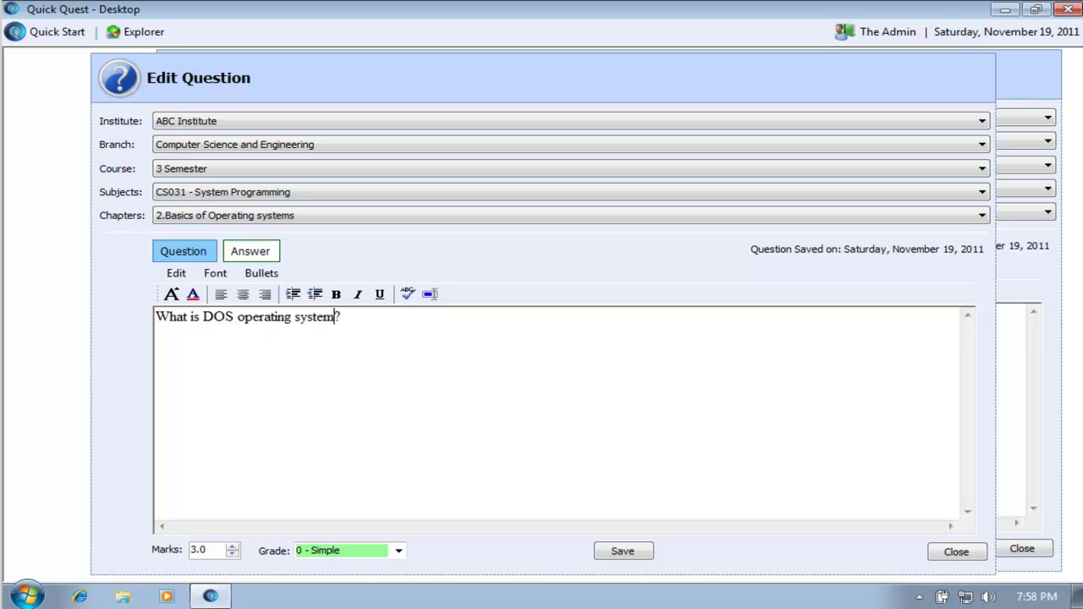
left_click(609, 558)
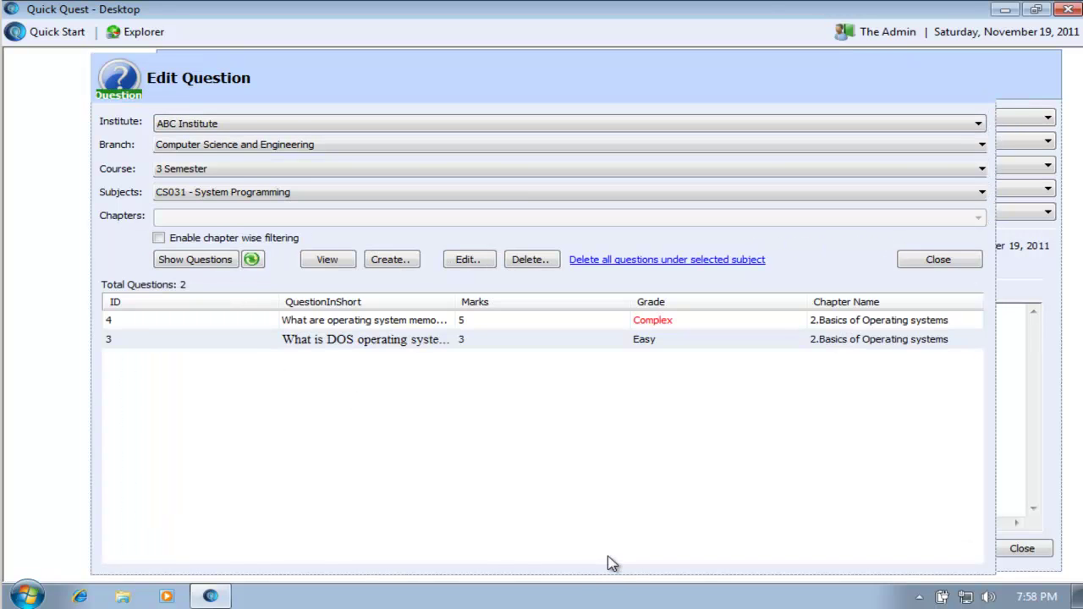
Widen the QuestionInShort column and close the Manage Questions window.
left_click_drag(457, 302, 510, 303)
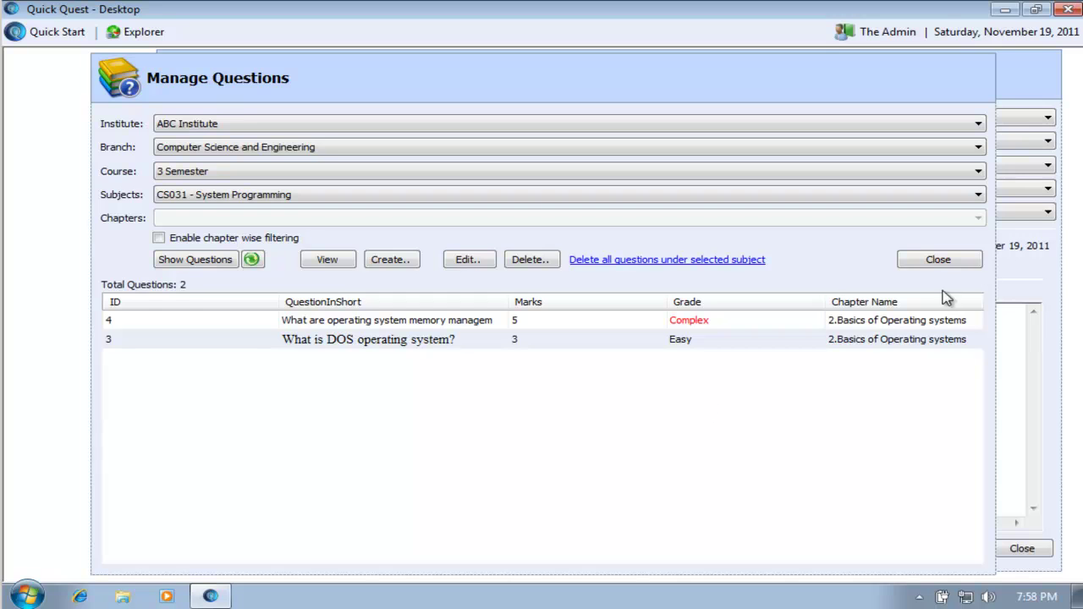
left_click(957, 268)
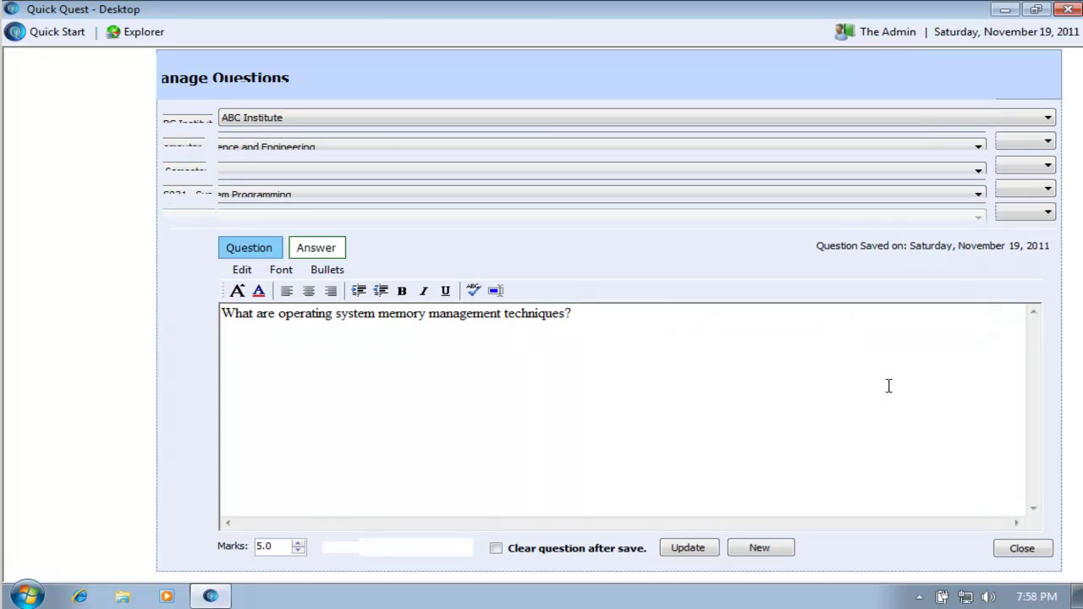
left_click_drag(546, 82, 449, 82)
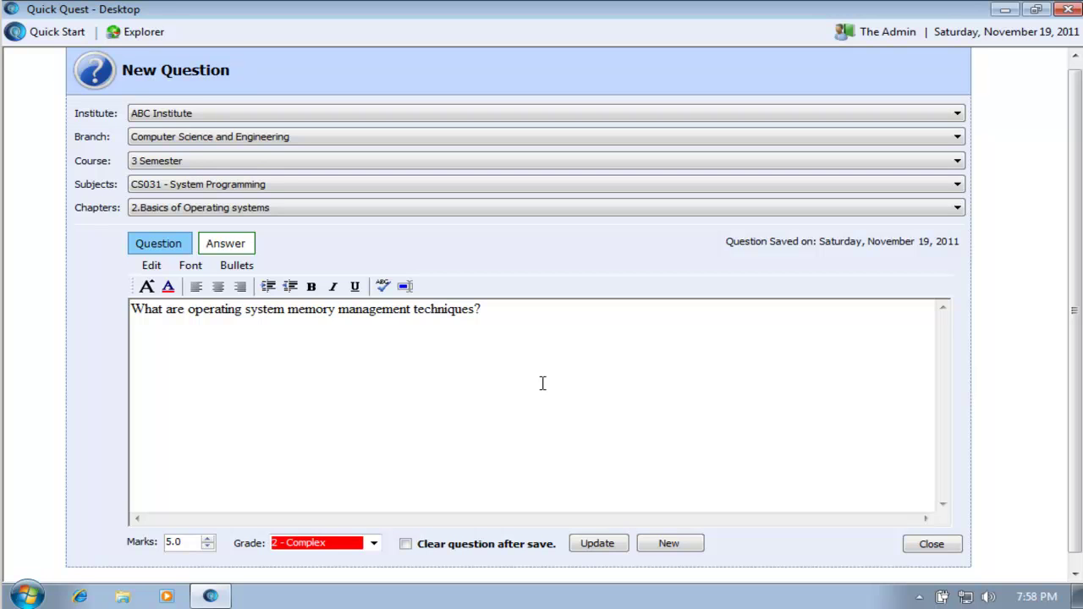
Close the question form and open the Questions Count status window.
left_click(932, 547)
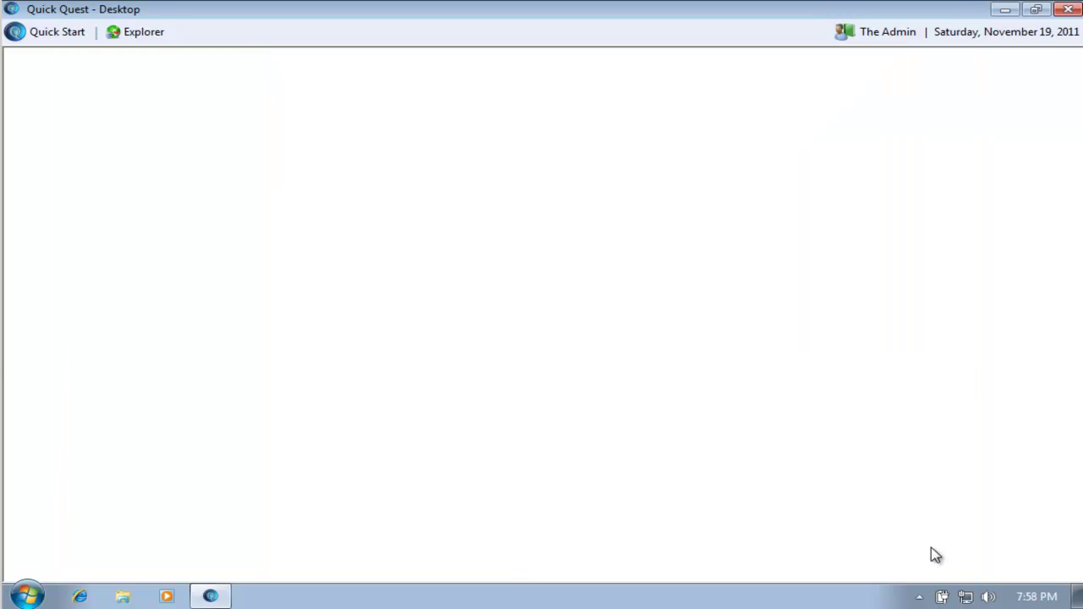
left_click(57, 38)
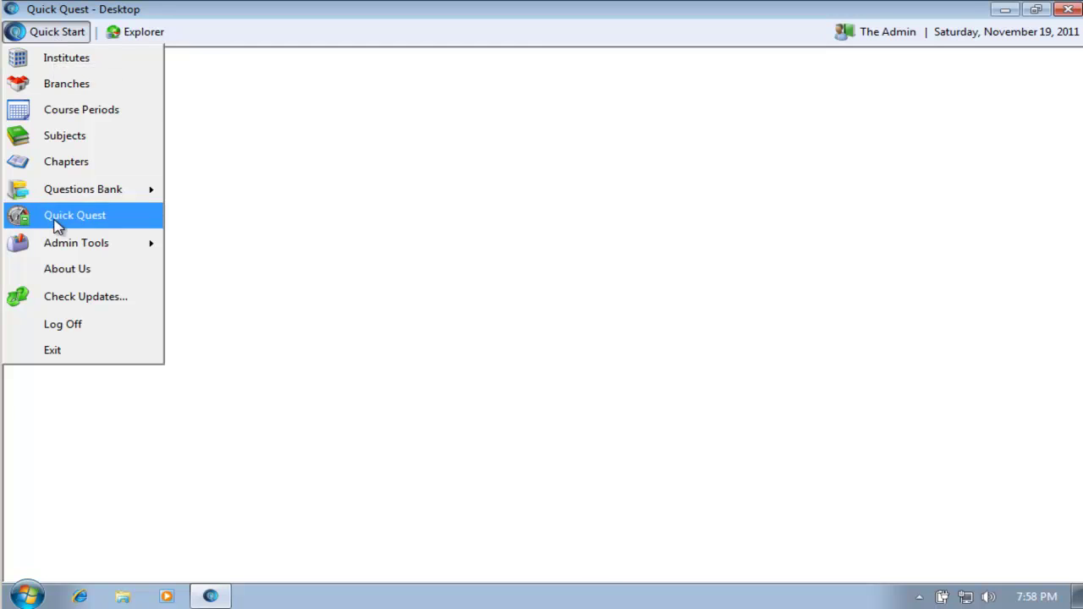
mouse_move(57, 244)
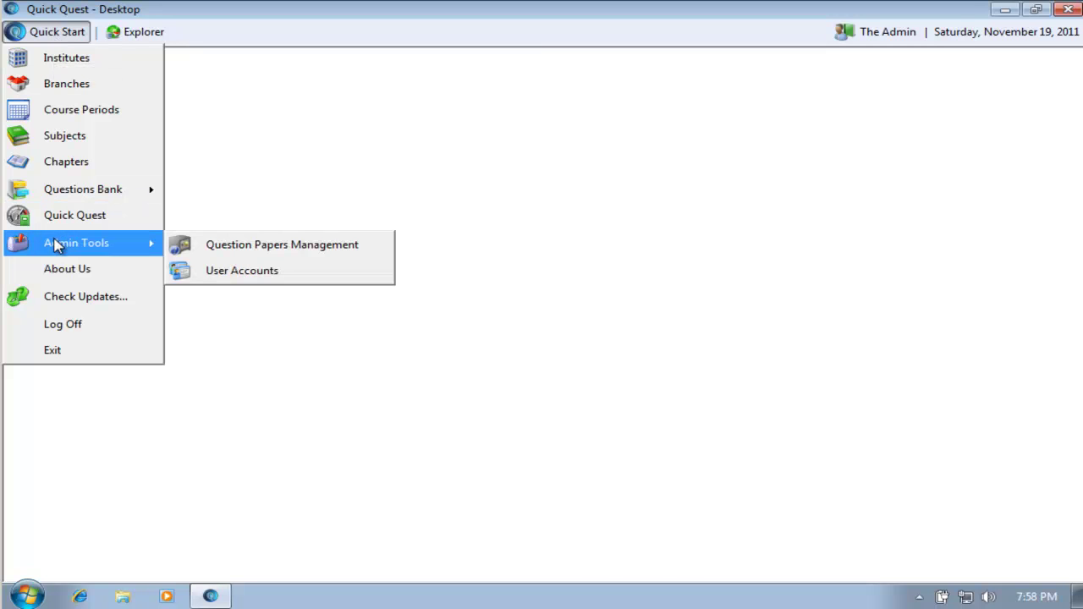
mouse_move(57, 193)
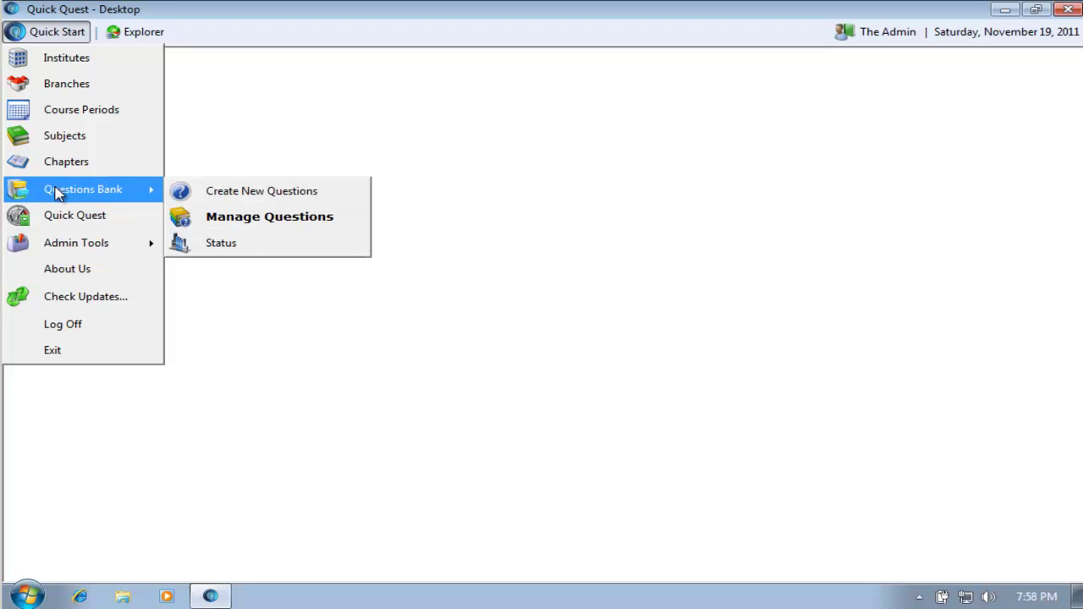
left_click(258, 254)
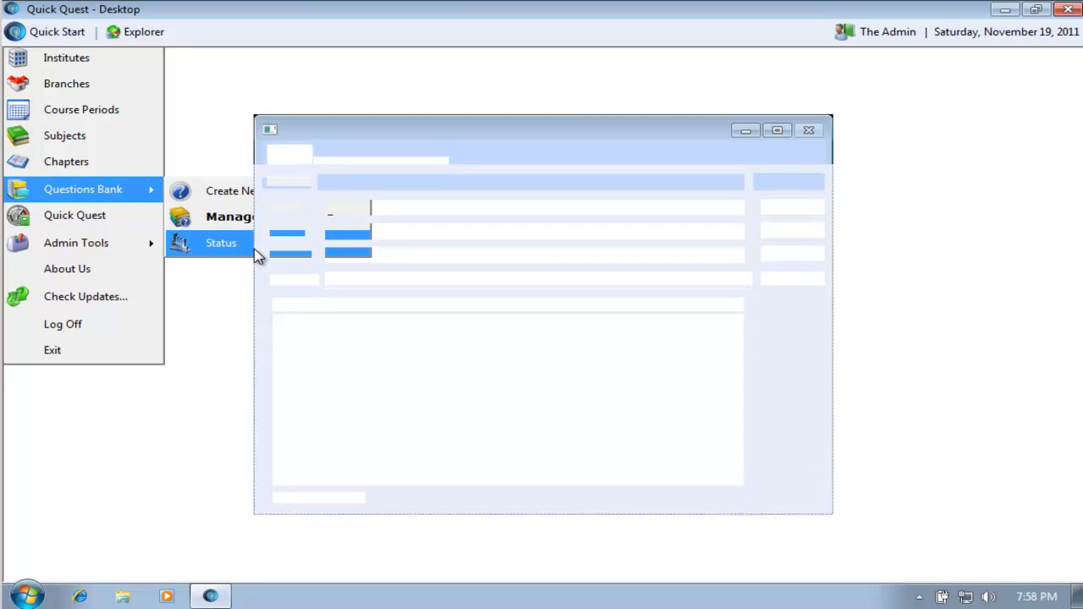
Show question counts for ABC Institute and the Computer Science and Engineering branch.
left_click(339, 188)
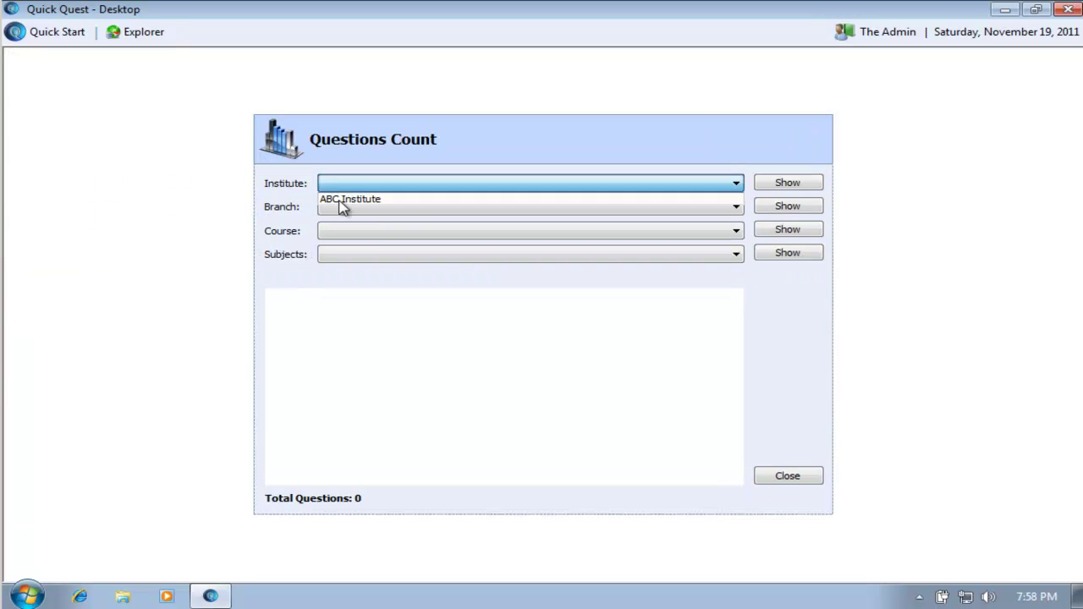
left_click(344, 200)
left_click(766, 188)
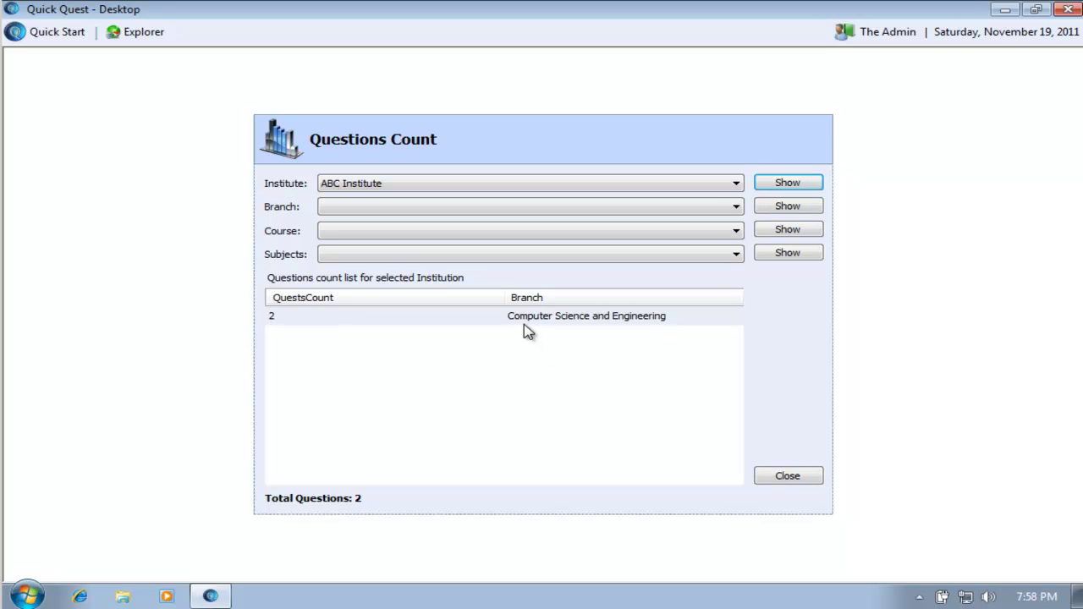
left_click(355, 208)
left_click(356, 223)
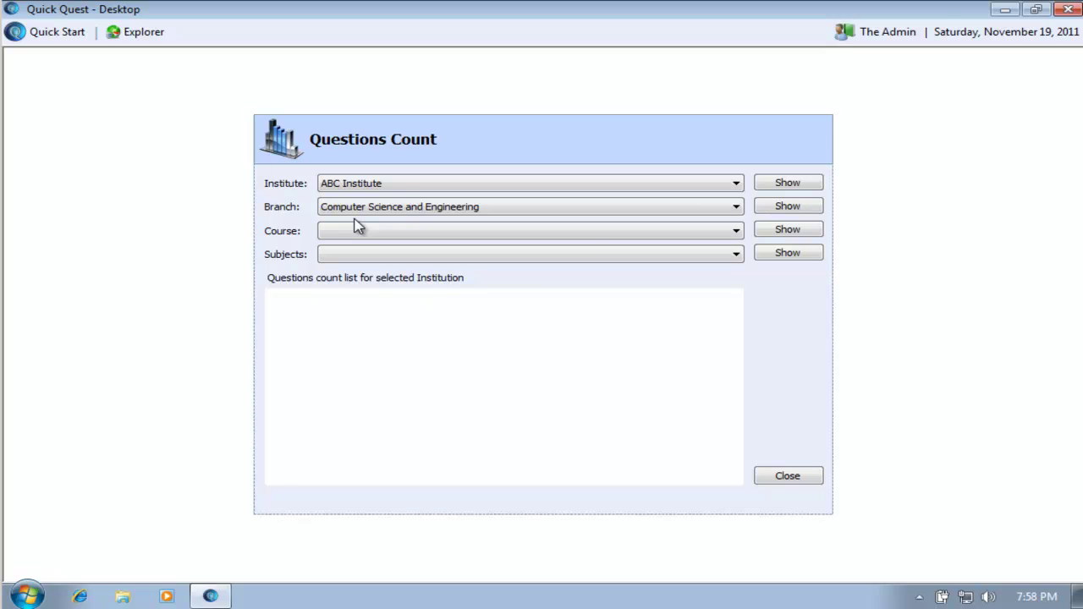
left_click(814, 214)
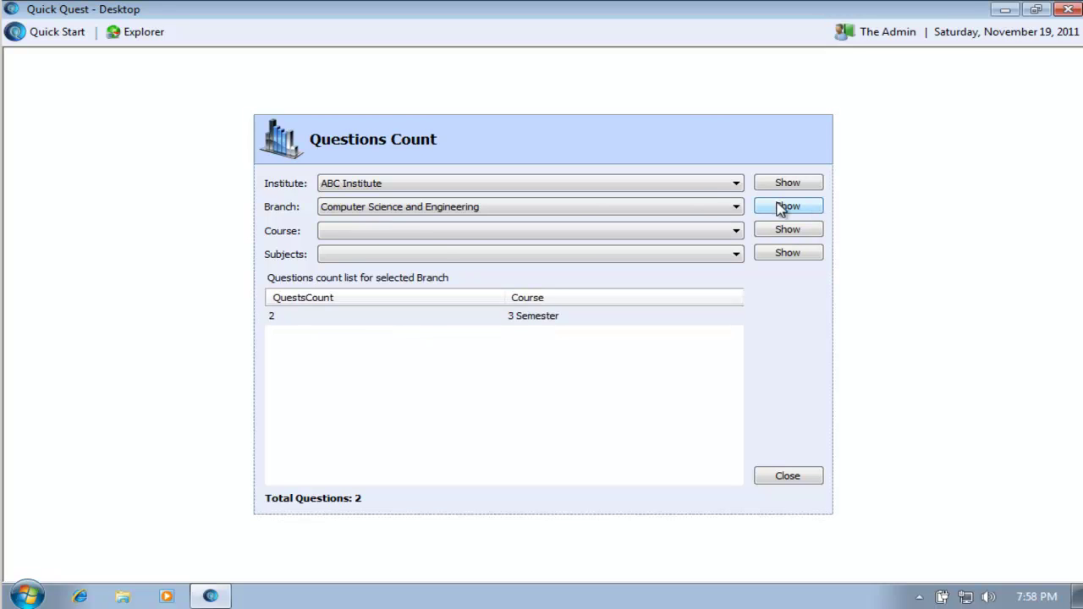
Show counts for 3 Semester and CS031 - System Programming, then close the counts window.
left_click(431, 235)
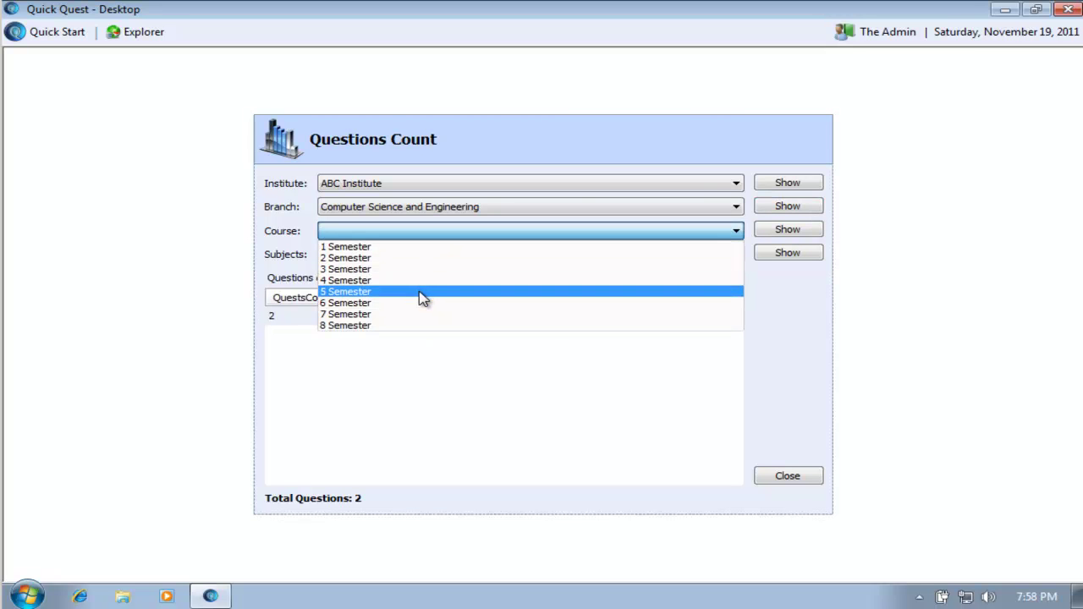
left_click(423, 269)
left_click(768, 231)
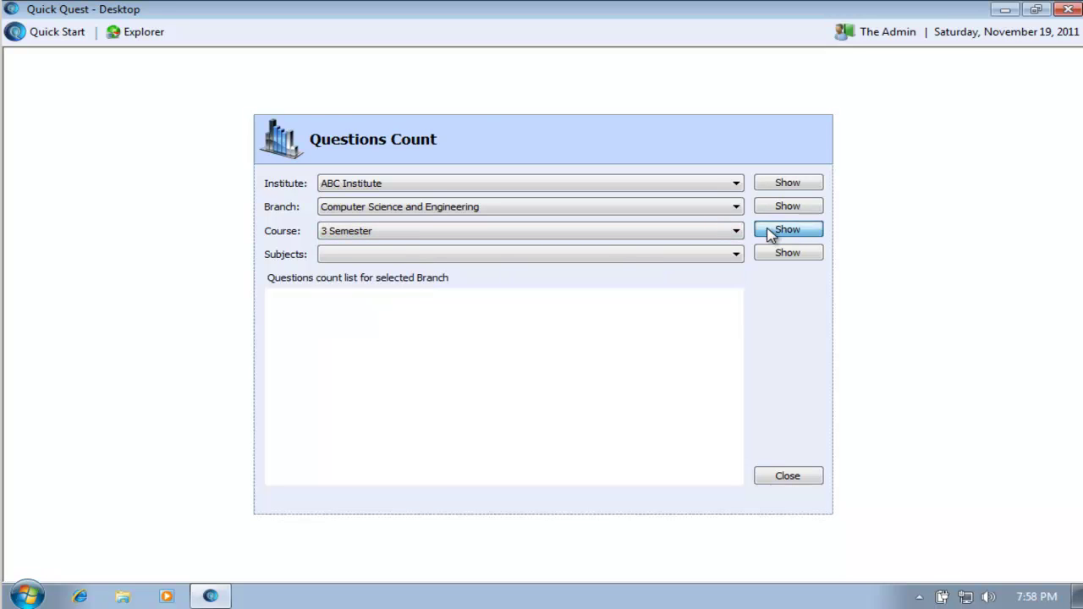
left_click(390, 255)
left_click(389, 269)
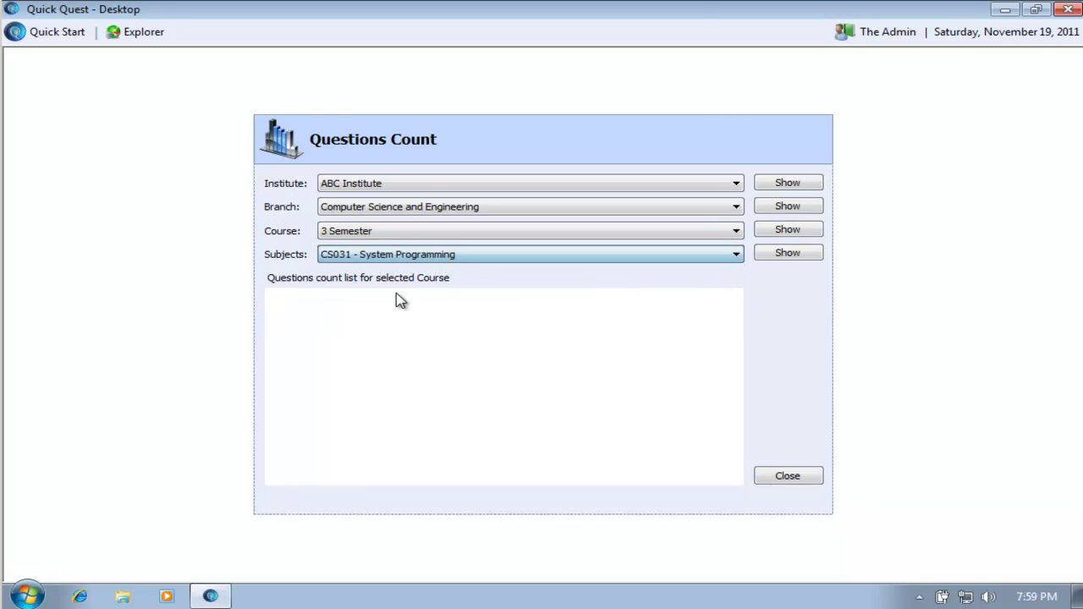
left_click(805, 253)
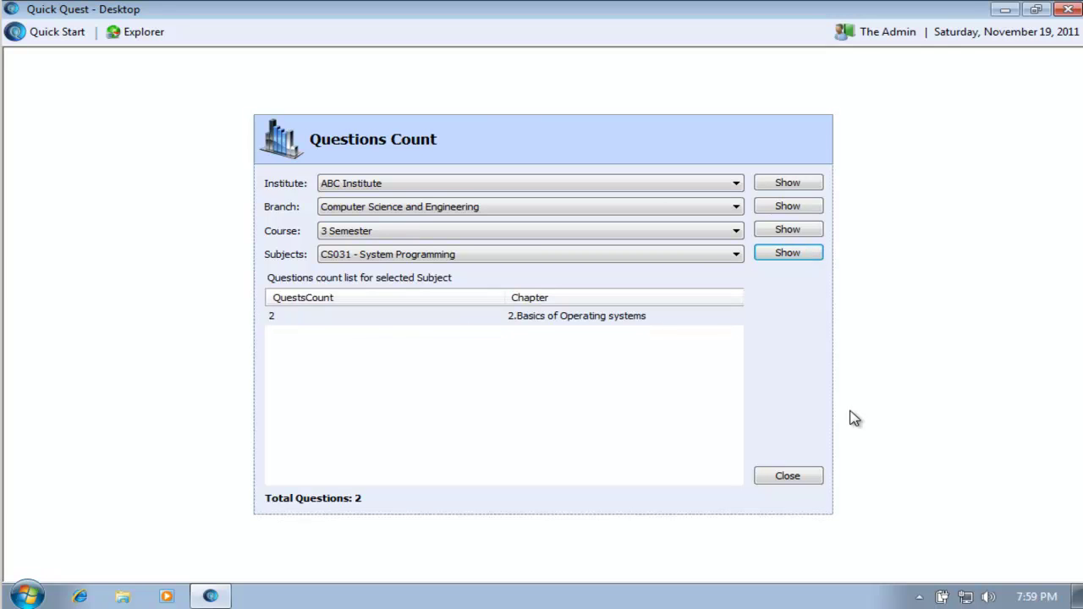
left_click(810, 479)
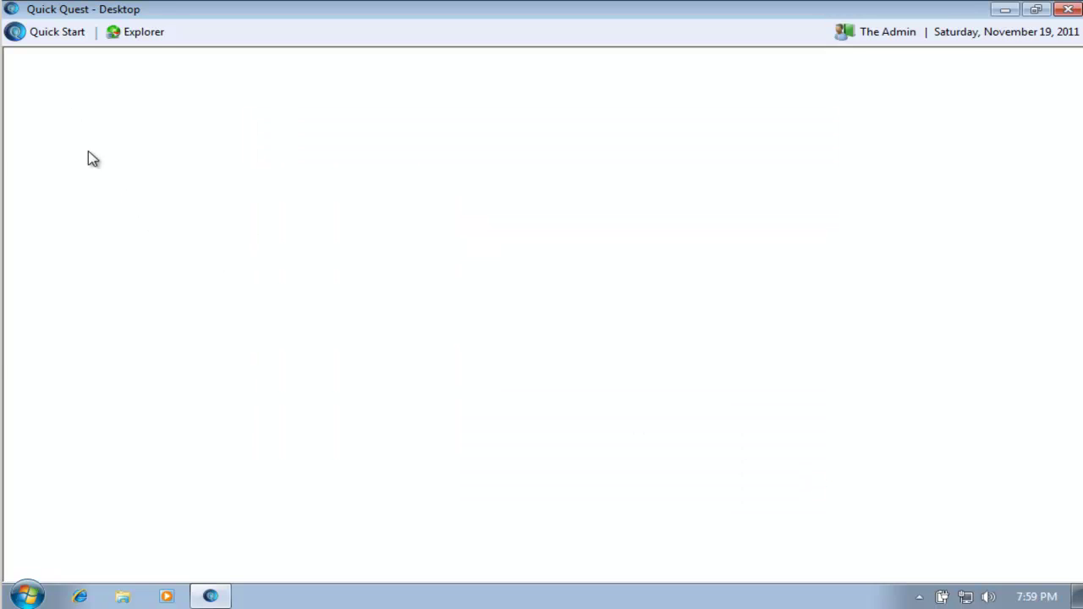
left_click(56, 38)
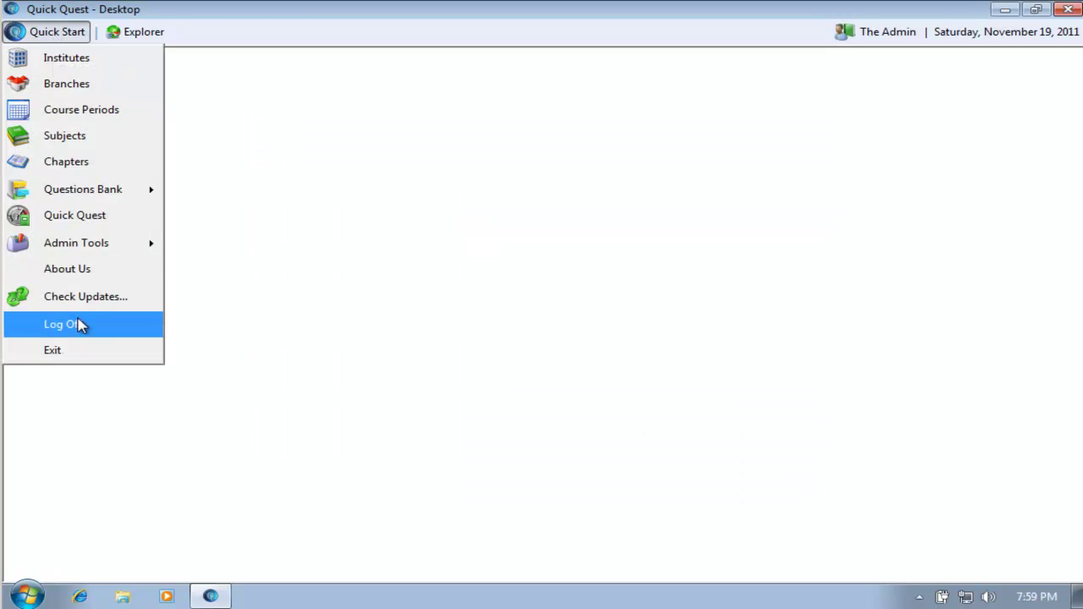